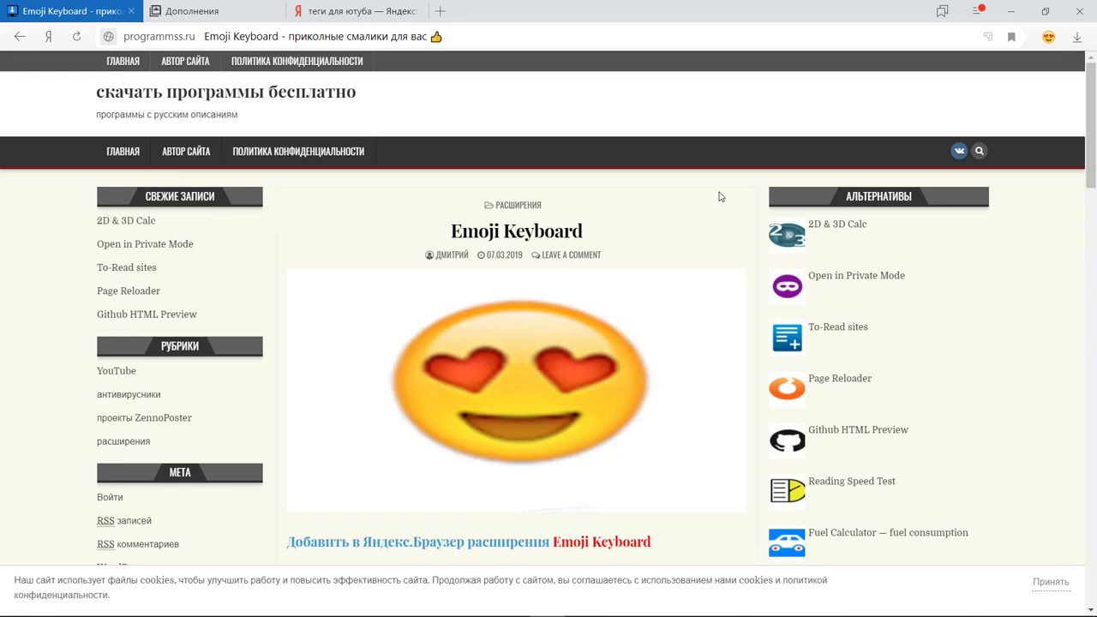
Select the inline smiley and the closing thumbs-up emoji in the article text
scroll(720, 197, "down", 4)
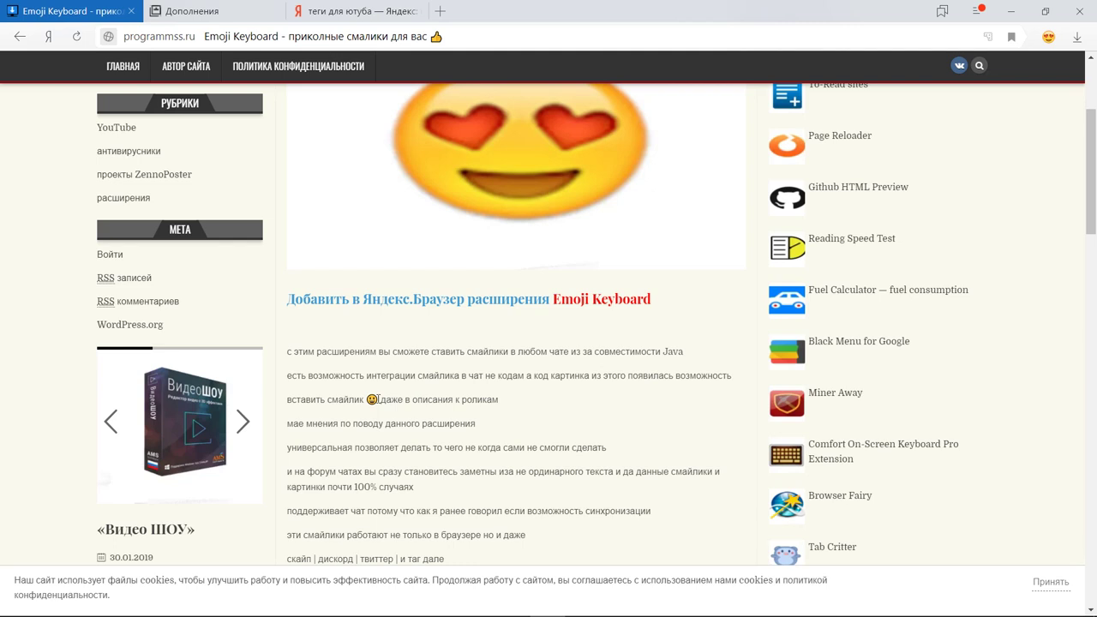
double_click(375, 400)
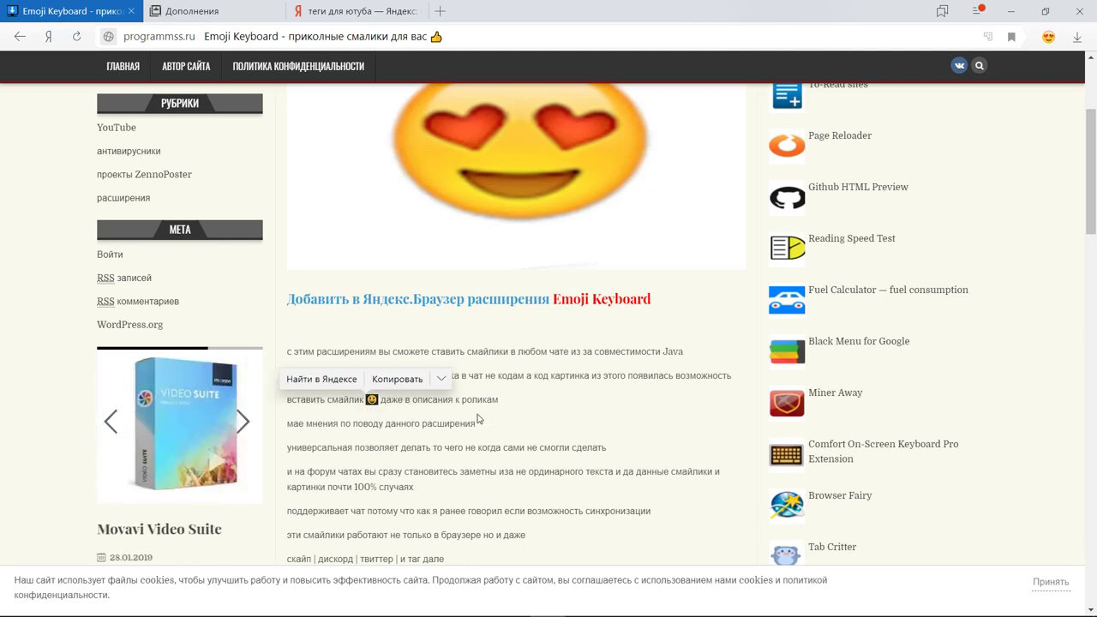
scroll(477, 418, "down", 1)
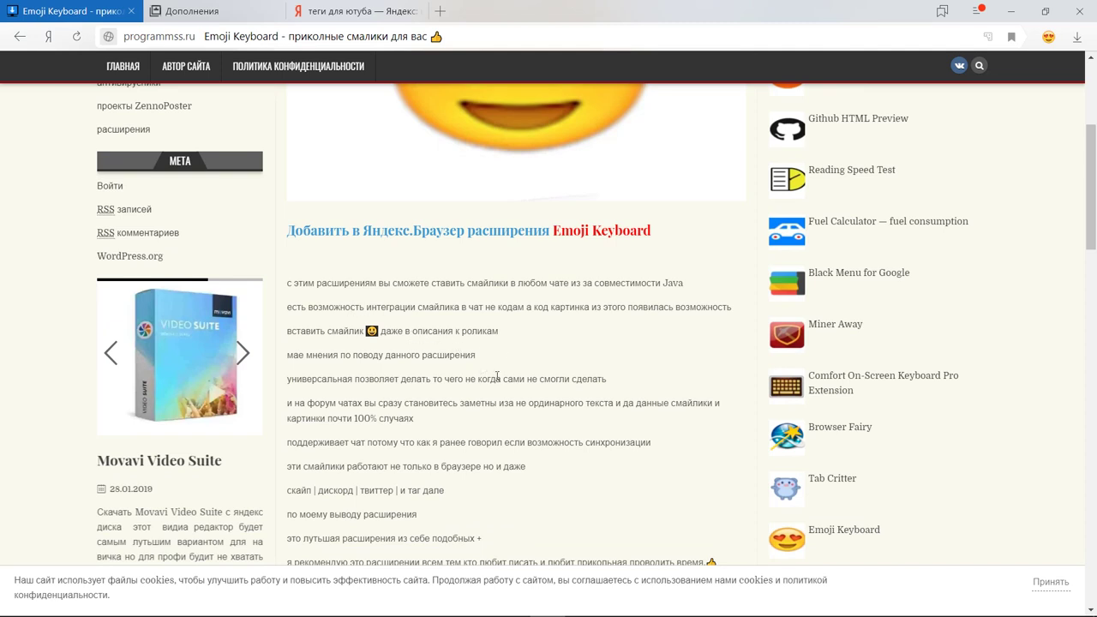
scroll(549, 386, "down", 2)
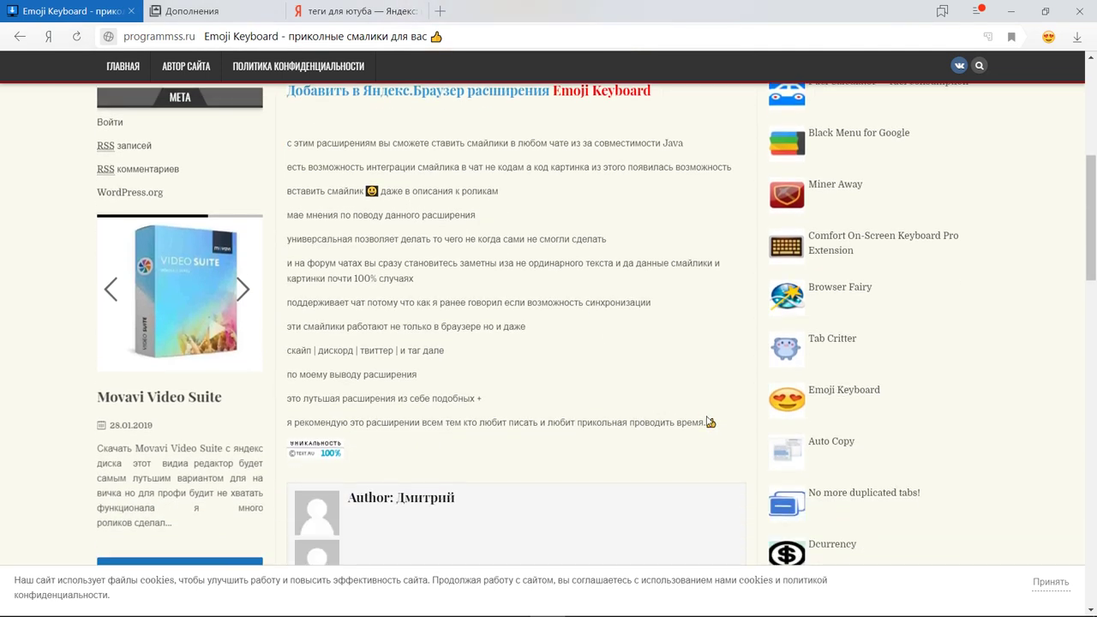
double_click(710, 422)
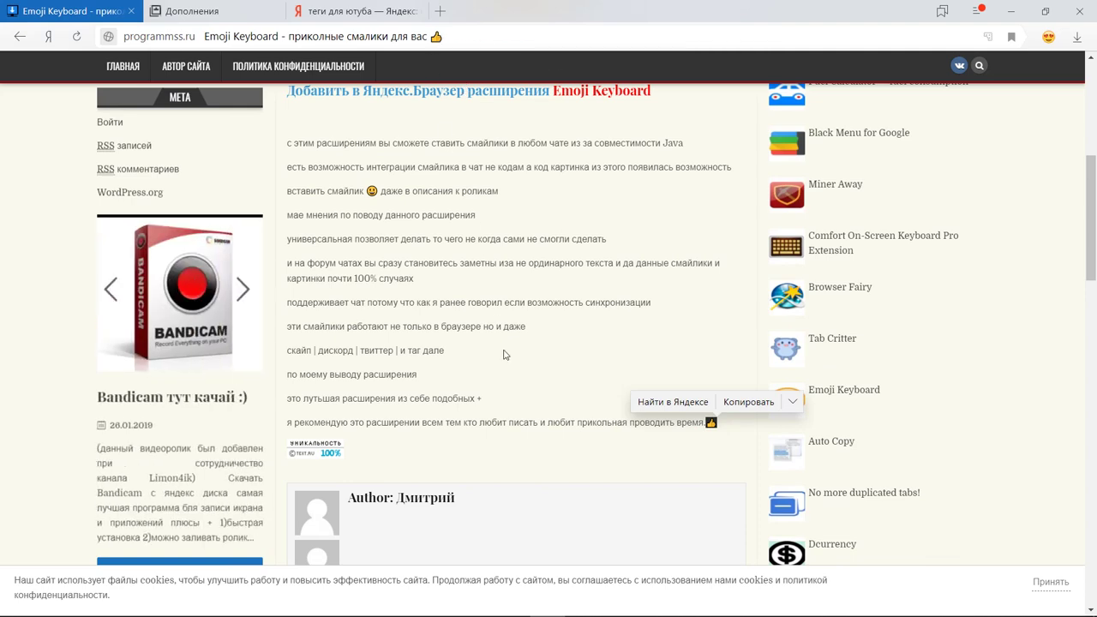
Go to the Emoji Keyboard add-on page and bring up its emoji picker
scroll(497, 347, "up", 6)
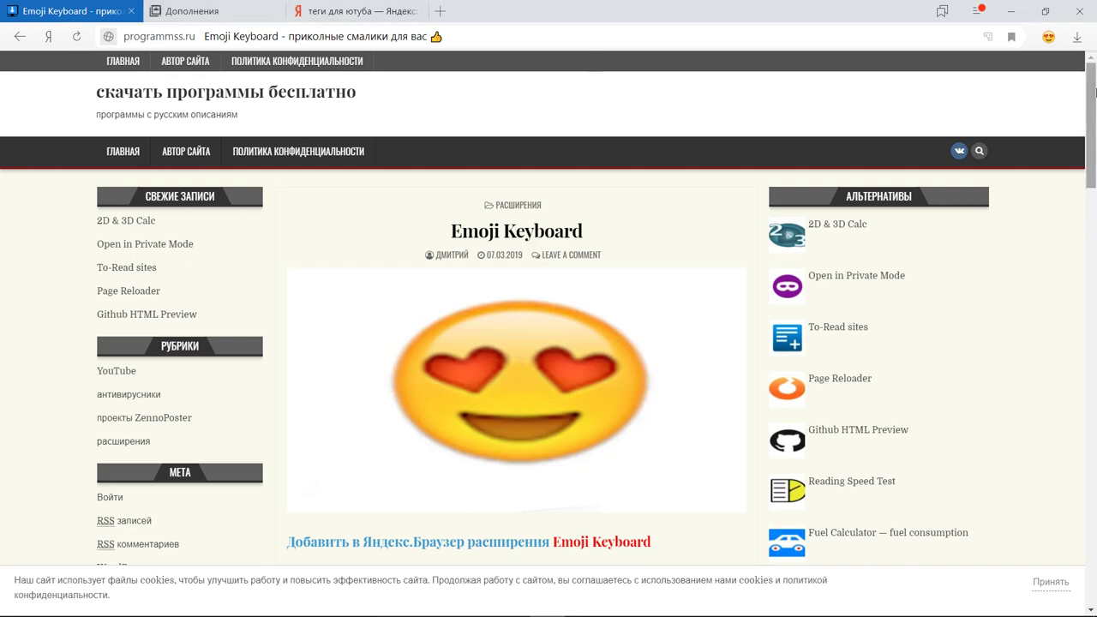
scroll(556, 549, "down", 1)
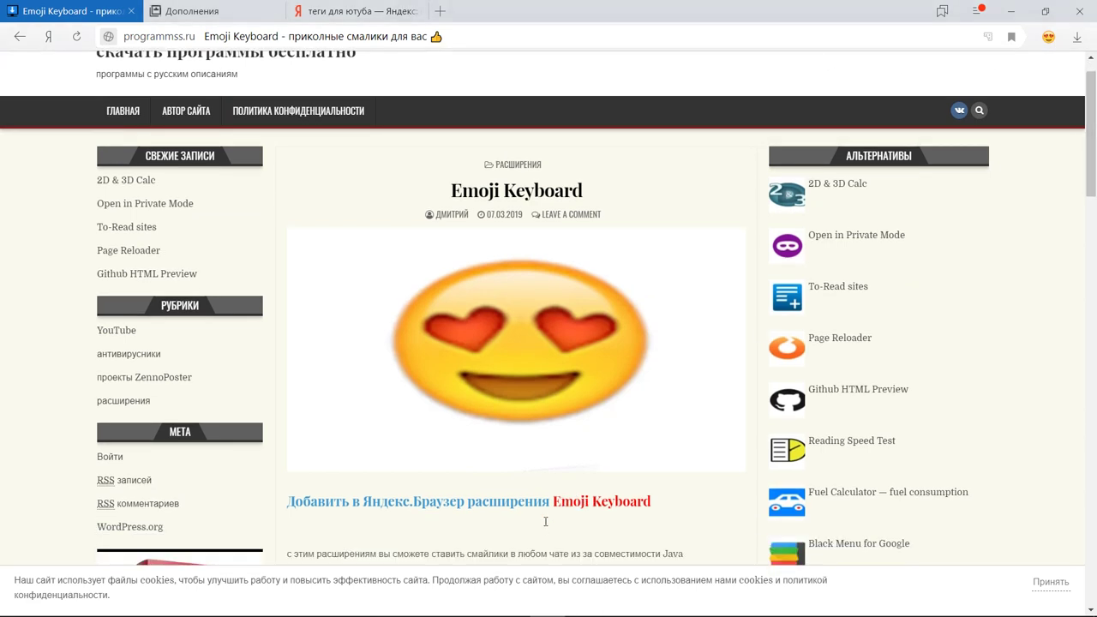
left_click(465, 474)
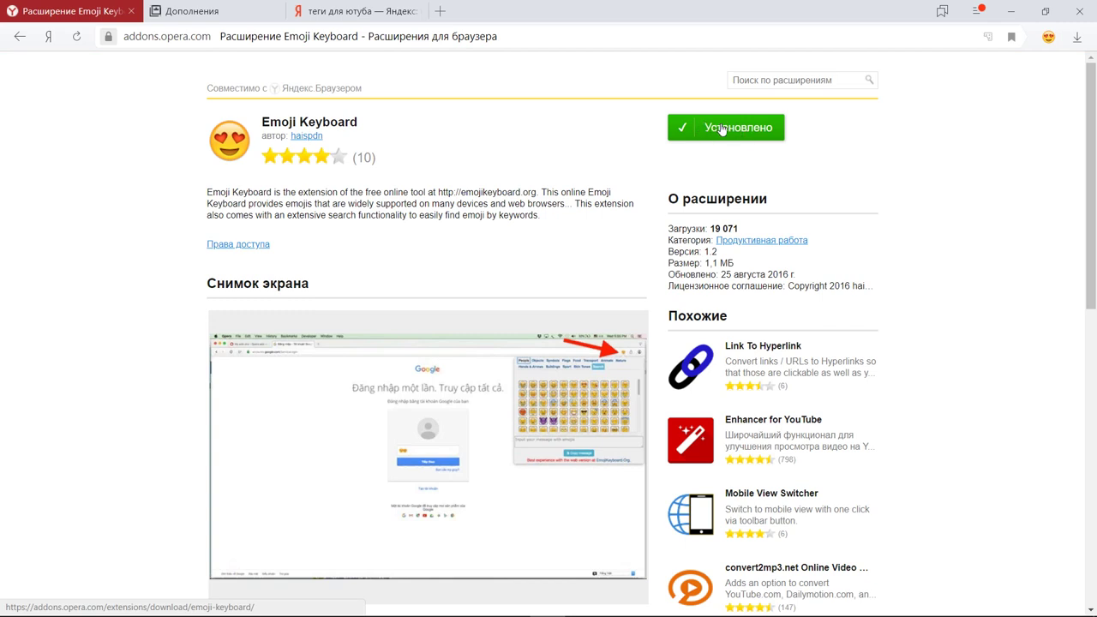
left_click(1049, 38)
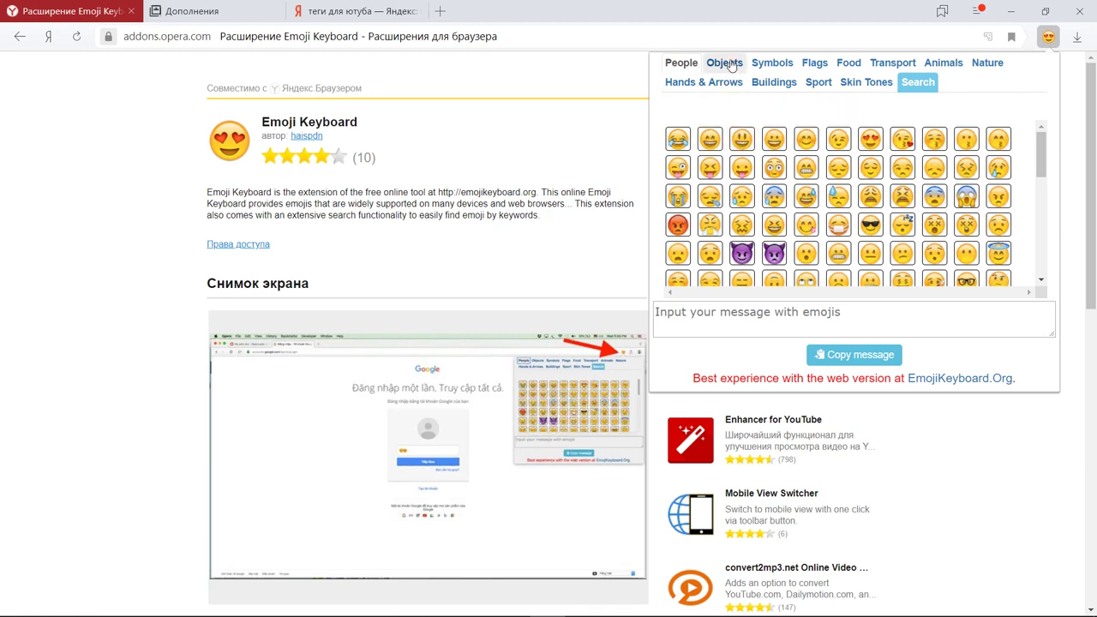
Browse the Objects, Symbols, Flags, Food and Transport emojis, then return to the smiley faces
left_click(726, 62)
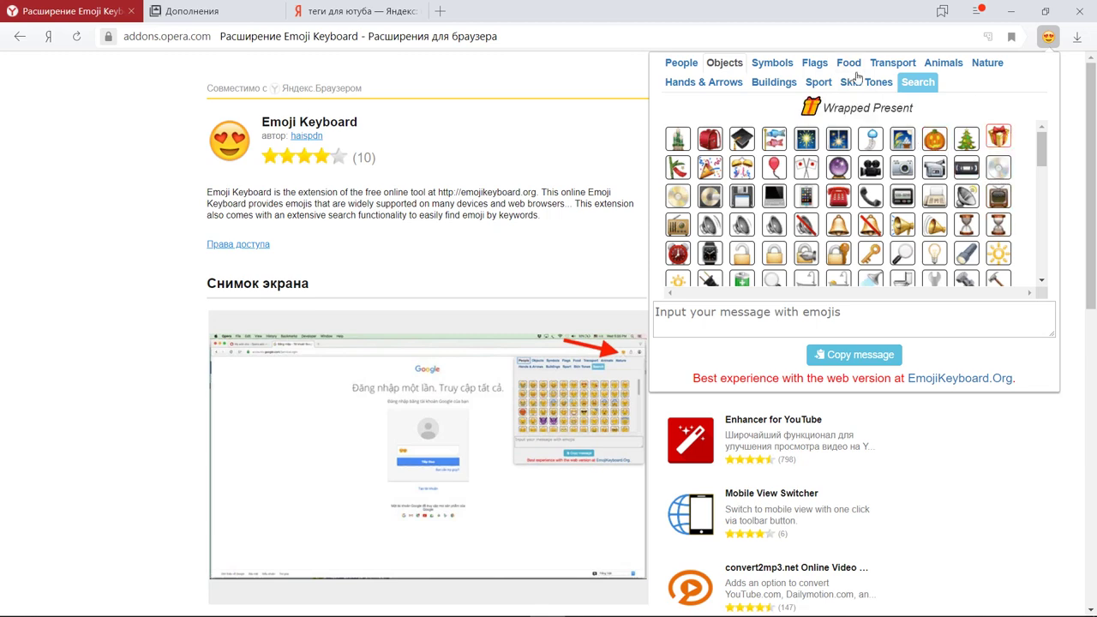
left_click(772, 65)
left_click(813, 62)
left_click(848, 63)
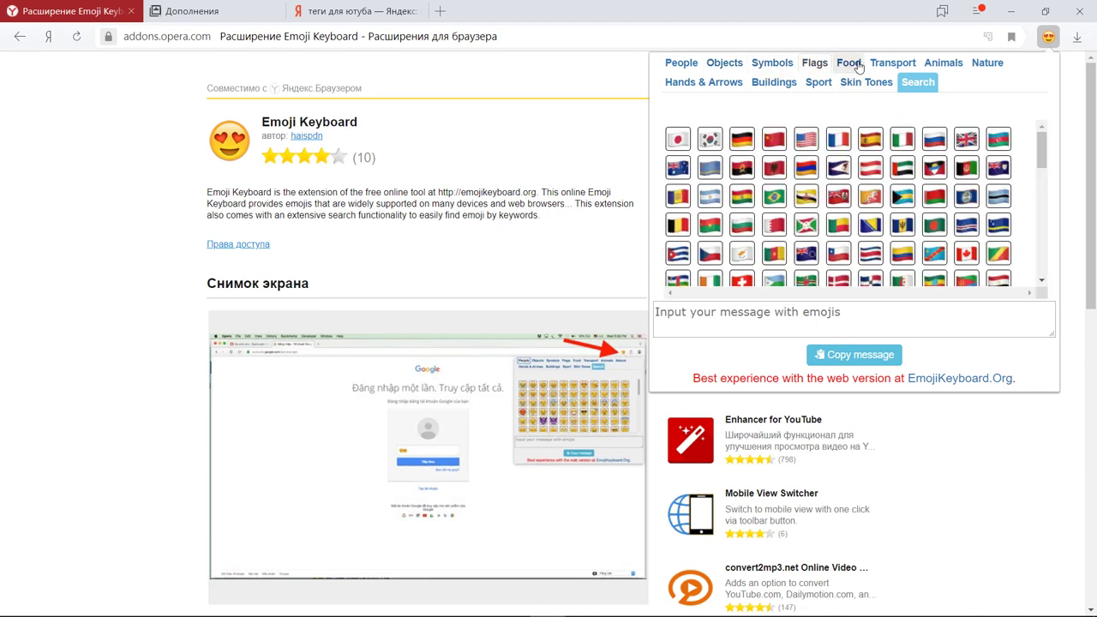
left_click(892, 63)
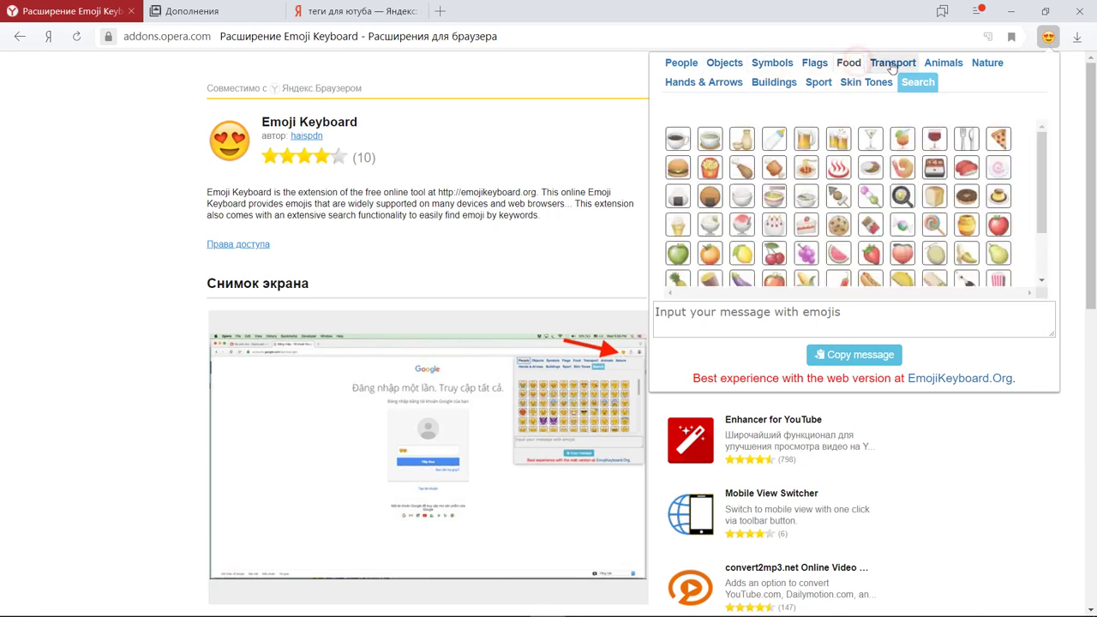
left_click(689, 64)
Add five smileys, from a laughing face to smiling eyes, and copy the message
left_click(676, 138)
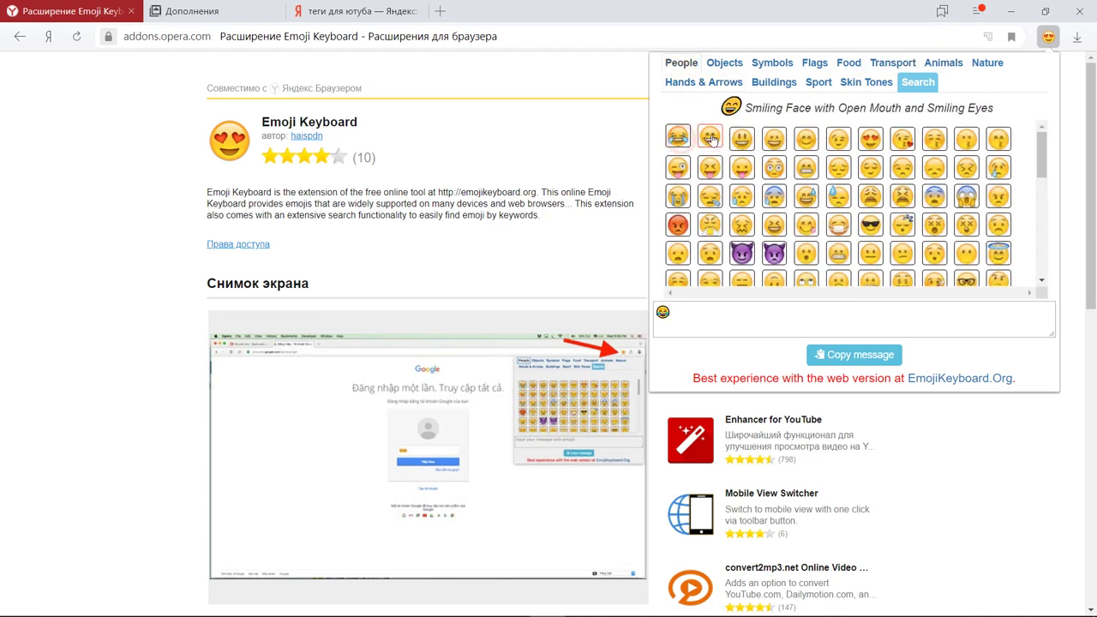
left_click(709, 138)
left_click(741, 138)
left_click(774, 138)
left_click(807, 138)
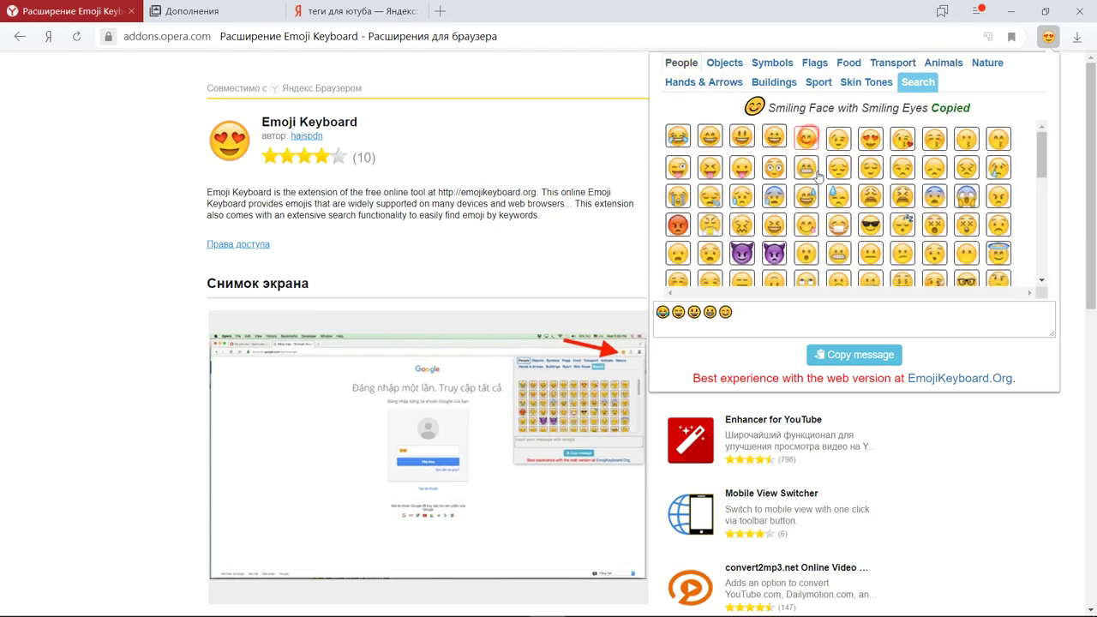
left_click(846, 355)
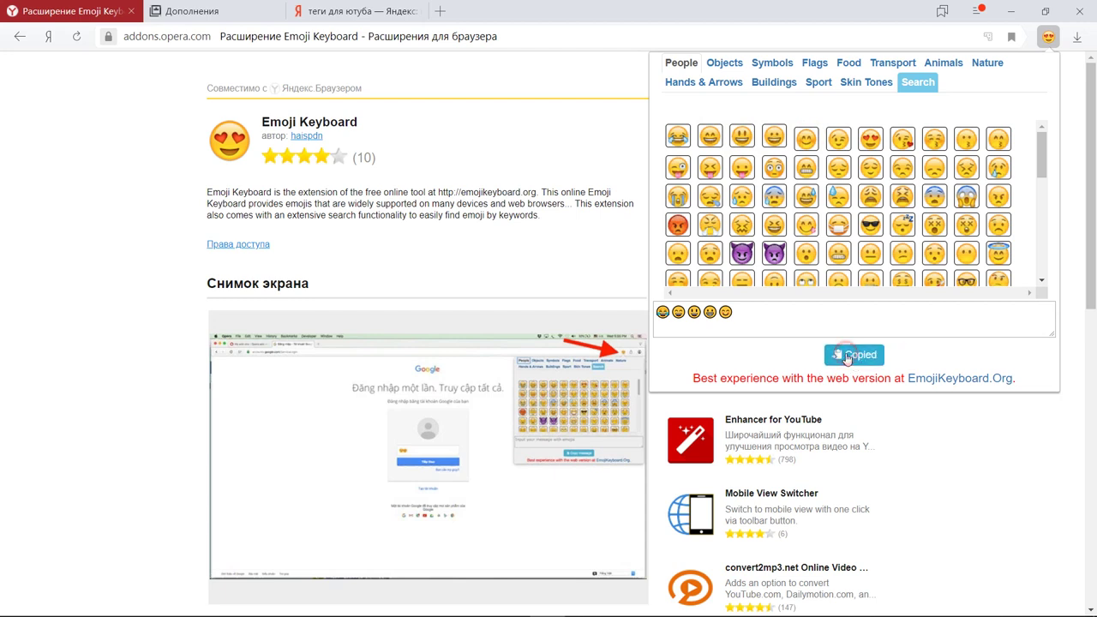
Replace the Yandex query with the pasted five smileys and search for them
left_click(352, 21)
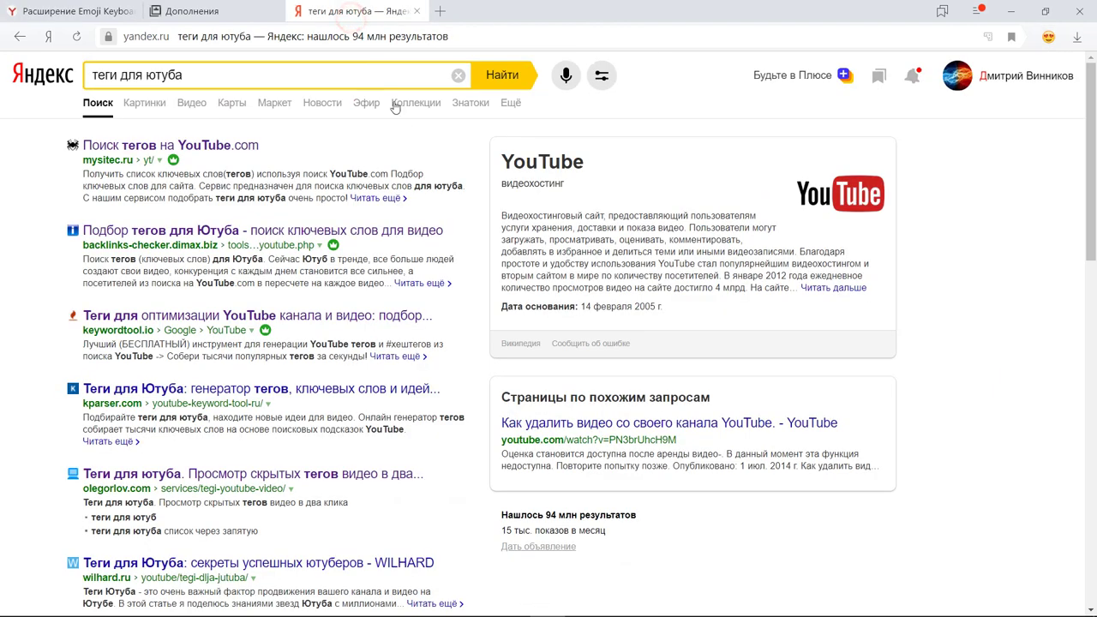
left_click(454, 76)
right_click(406, 77)
left_click(468, 179)
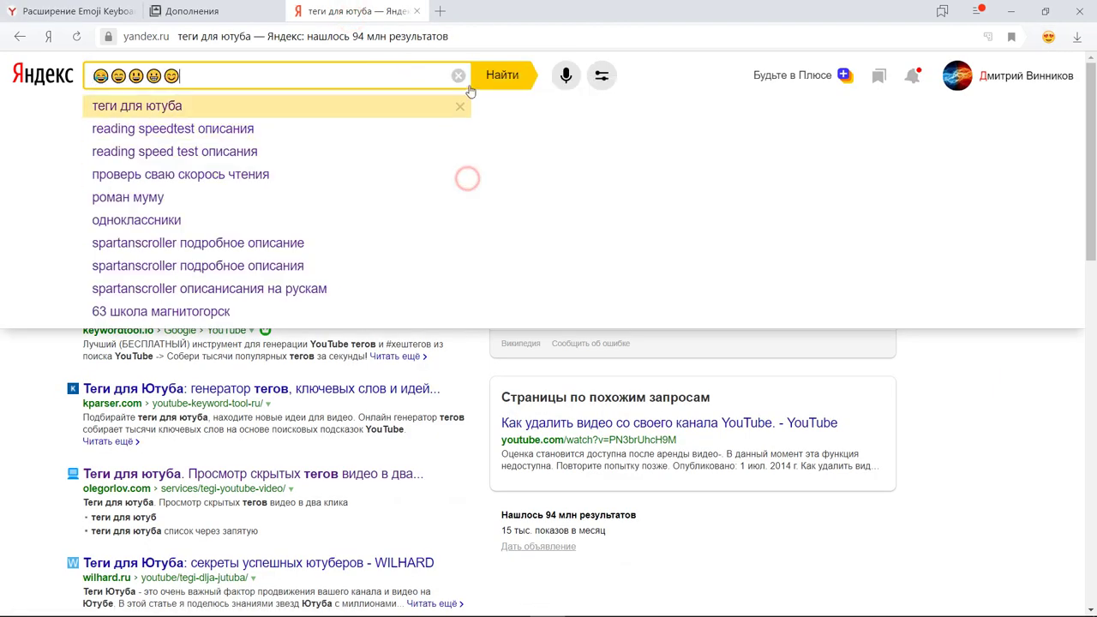
left_click(502, 75)
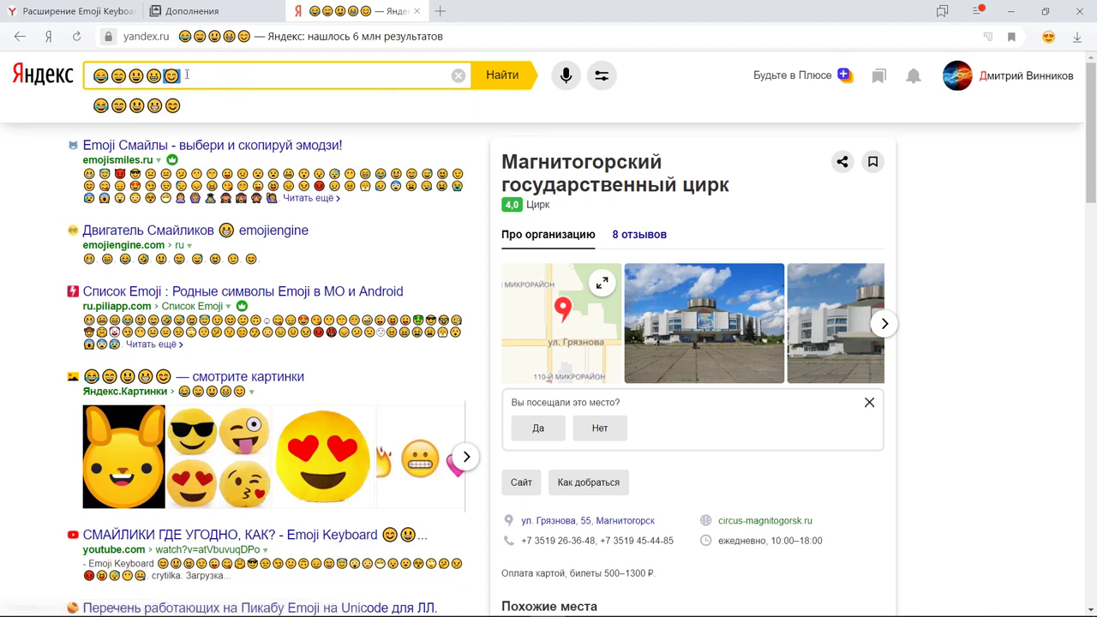
Select the last three, then all five emojis in the query, and deselect them
left_click_drag(180, 77, 129, 76)
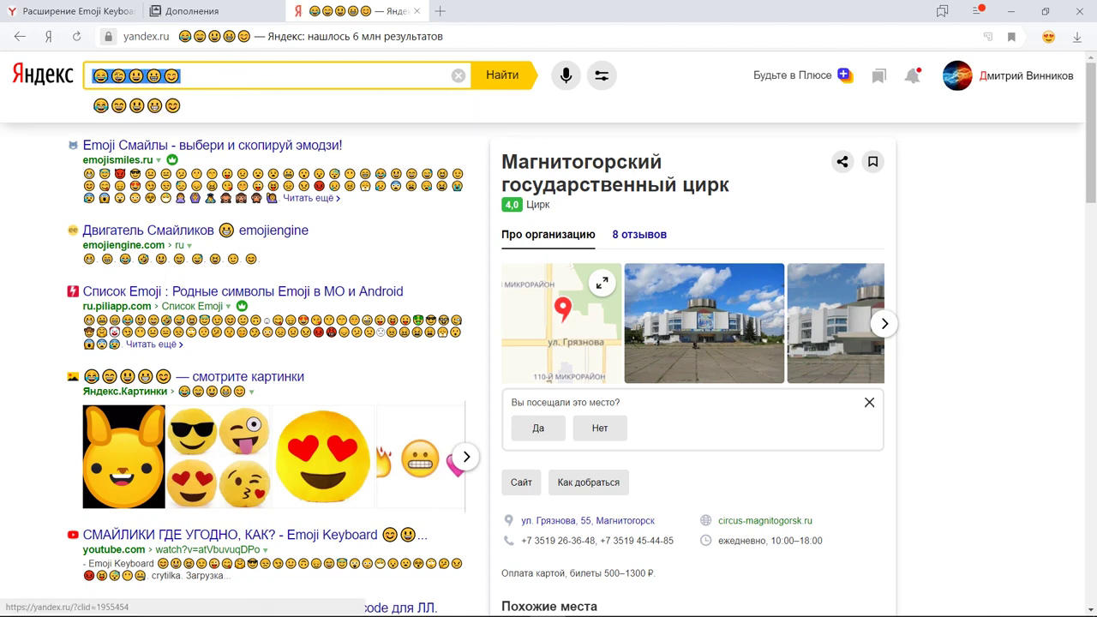
left_click_drag(229, 77, 71, 72)
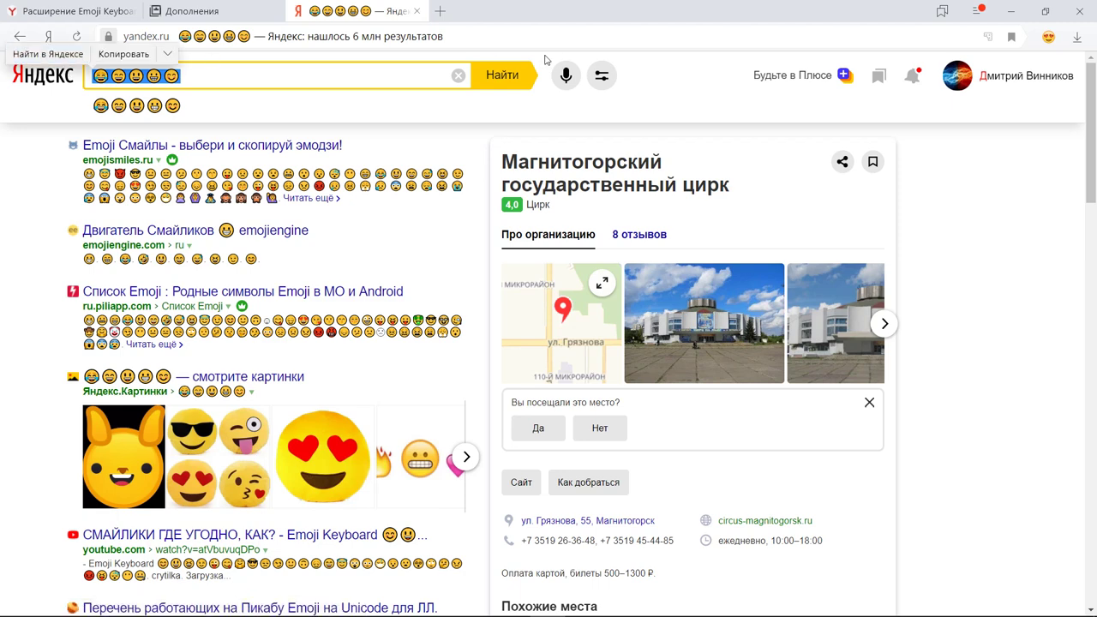
left_click(211, 73)
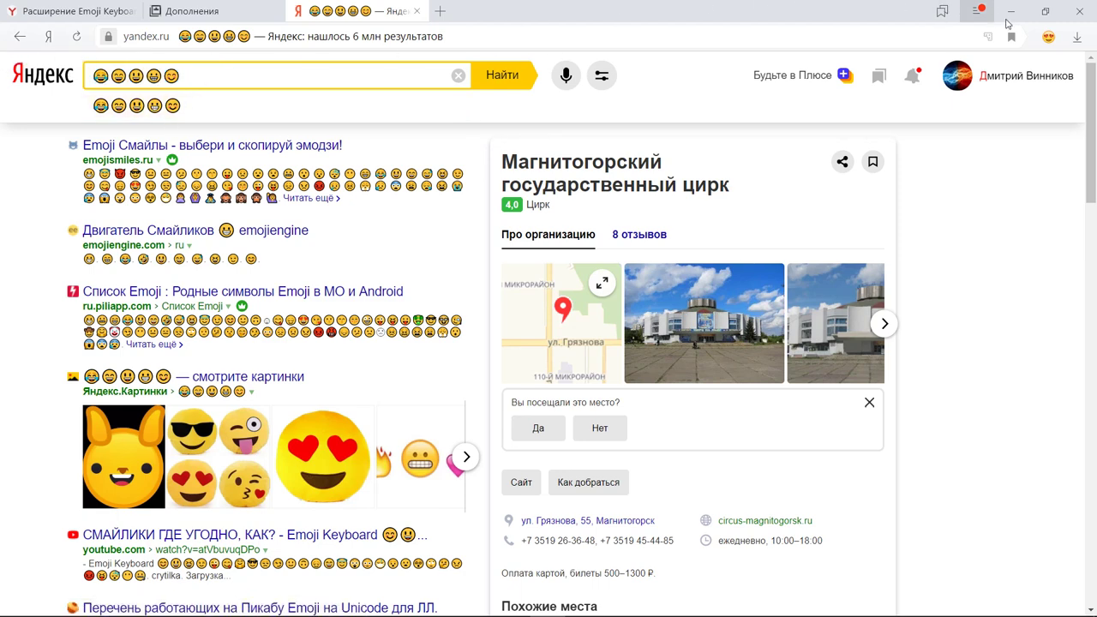
left_click(1047, 36)
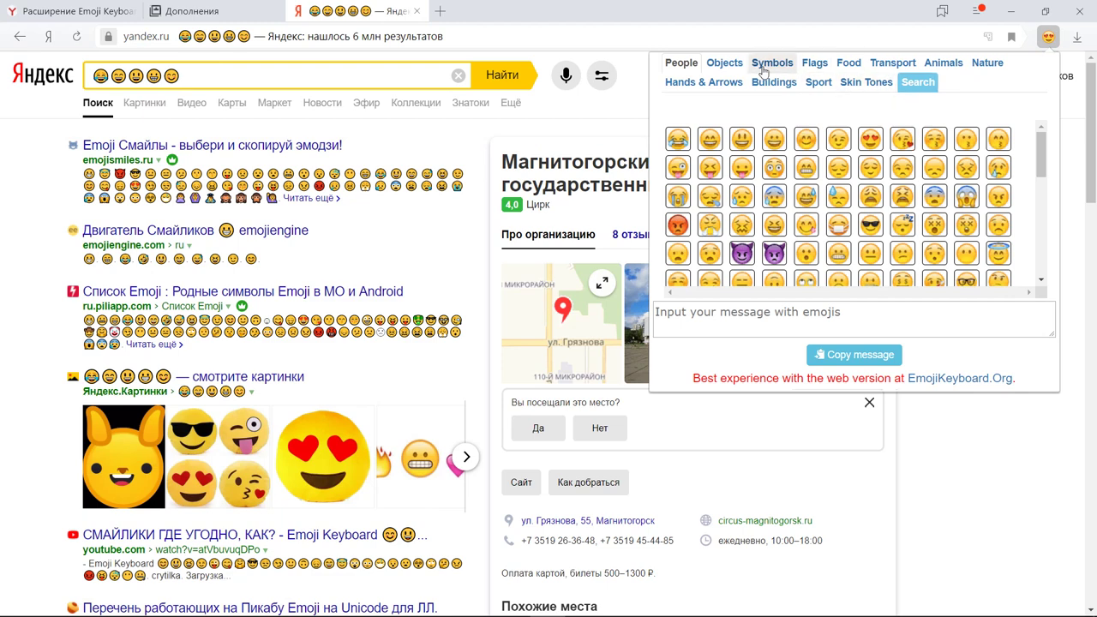
left_click(724, 63)
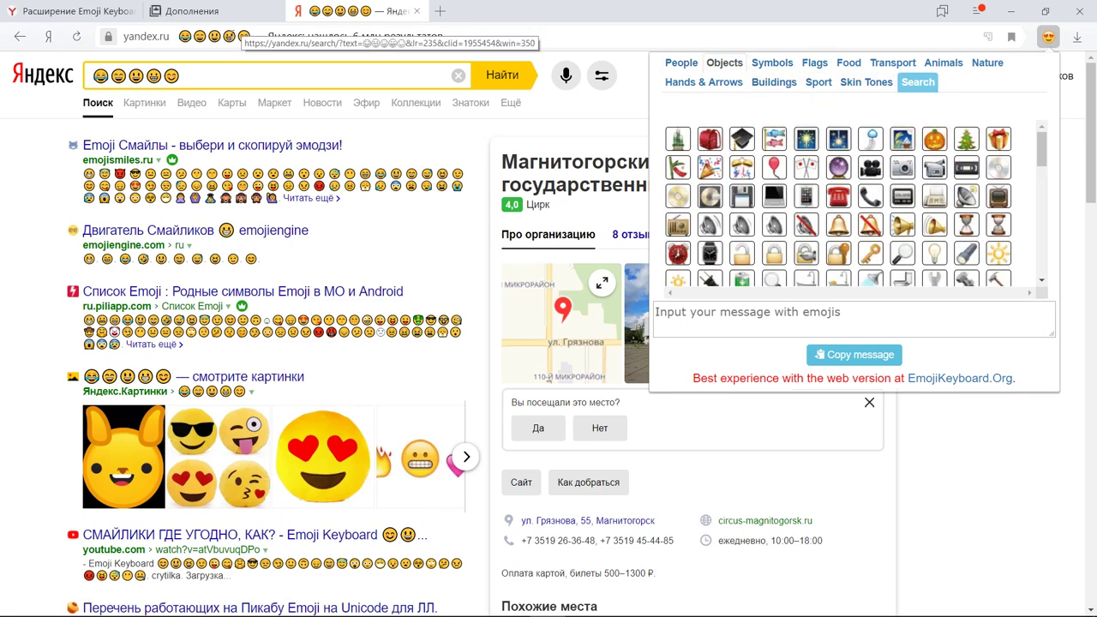
left_click_drag(241, 75, 92, 75)
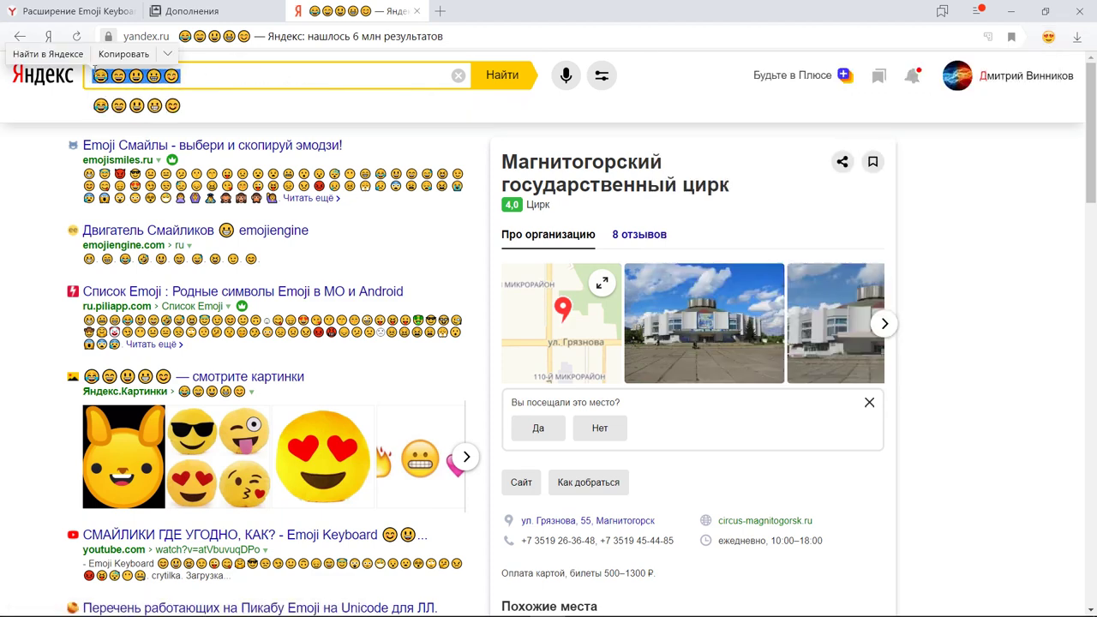
left_click(203, 74)
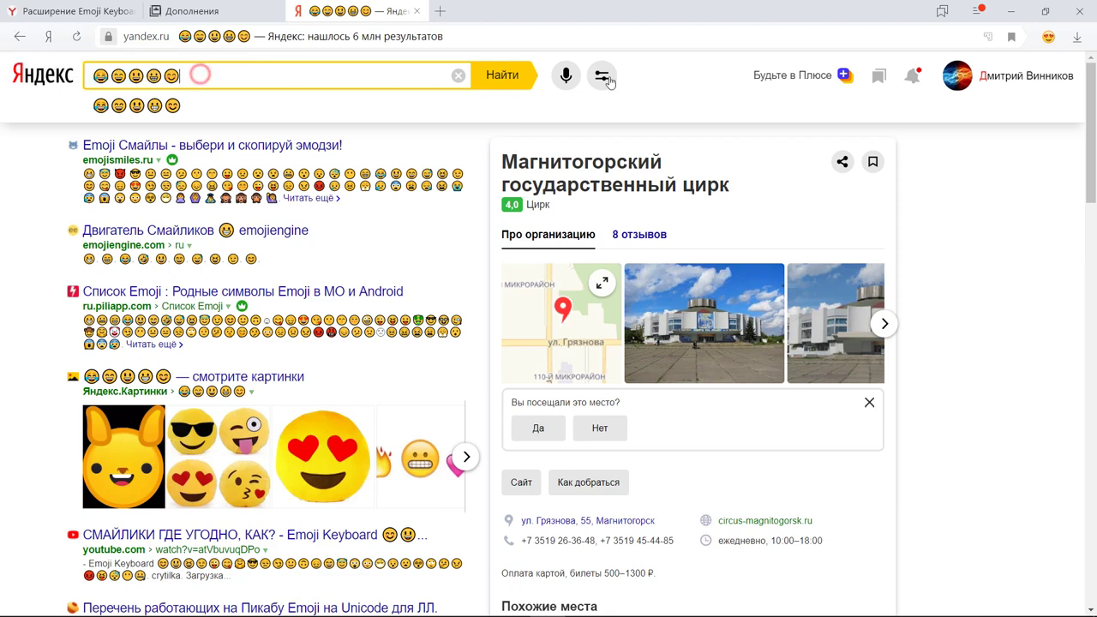
Follow the Emoji Keyboard popup's EmojiKeyboard.Org link to open its web version
left_click(1048, 37)
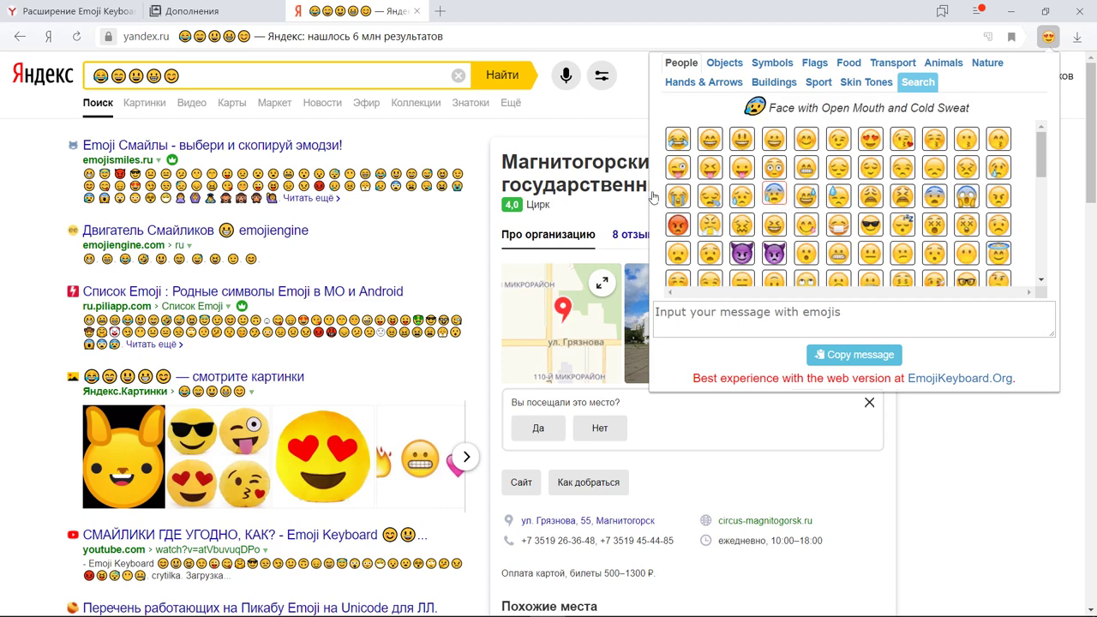
double_click(207, 78)
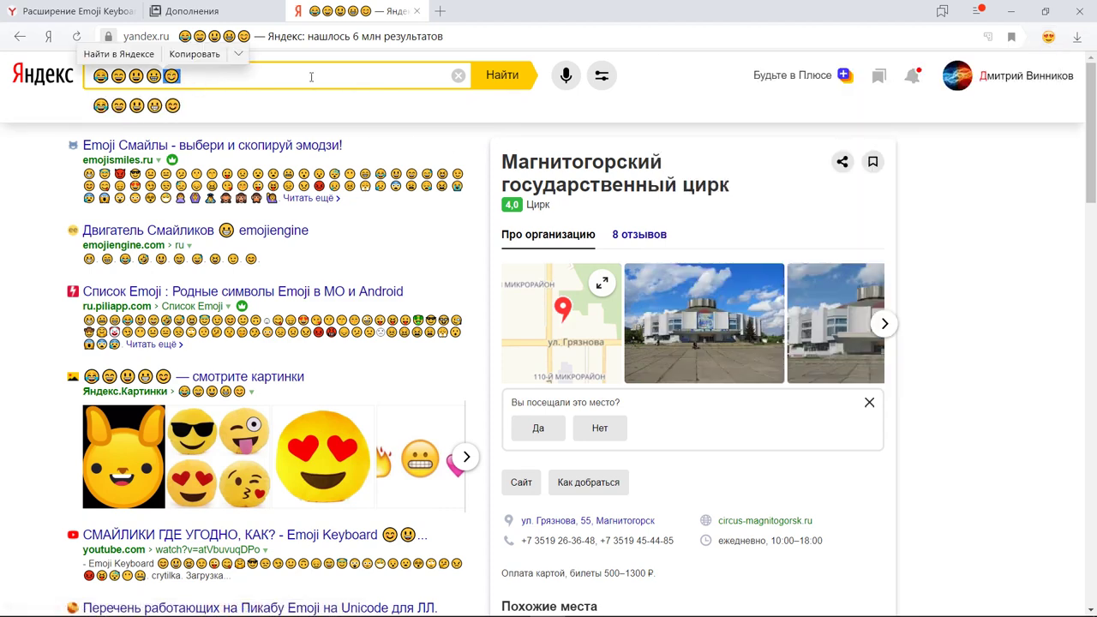
left_click(1048, 37)
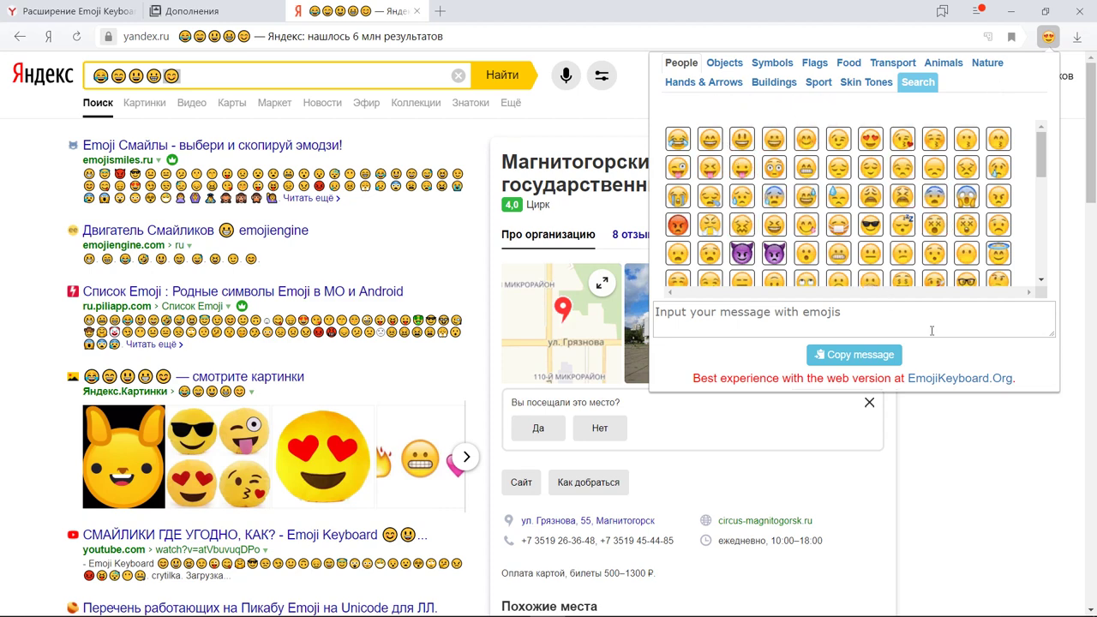
scroll(924, 261, "down", 5)
scroll(924, 261, "down", 5)
scroll(924, 261, "down", 5)
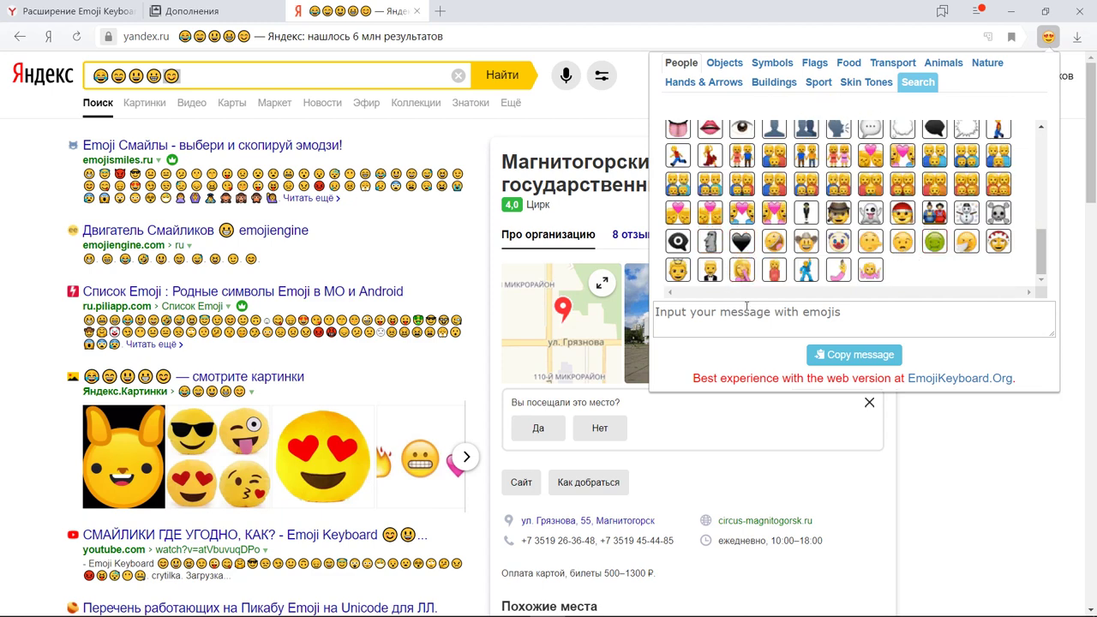
left_click(941, 380)
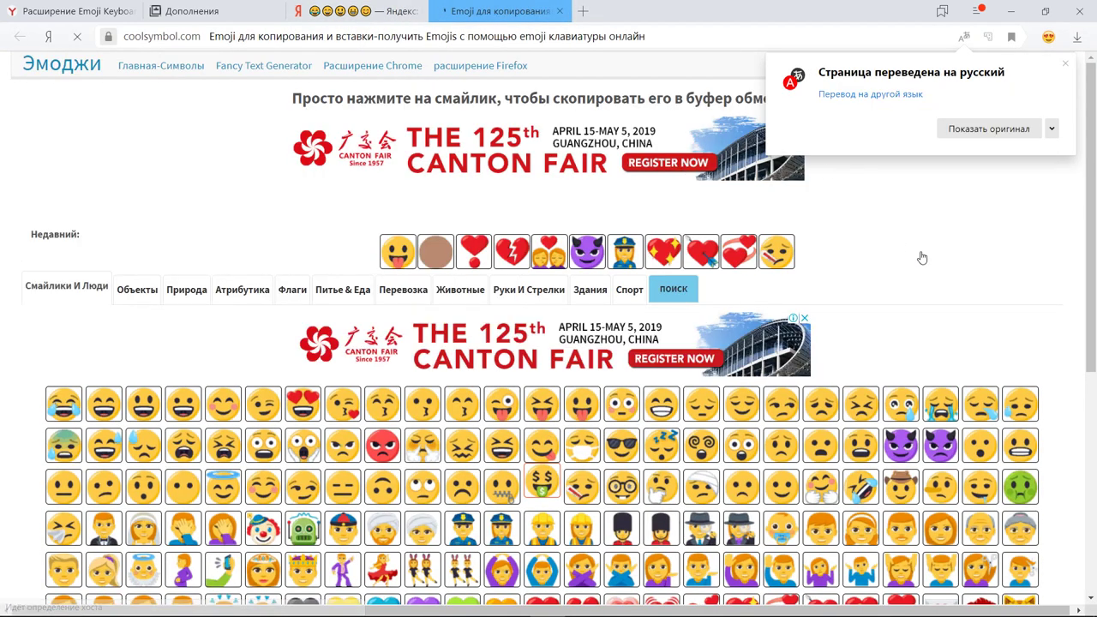
Add money-mouth, zipper-mouth, nerd, mask, yum and confounded faces to the row
scroll(912, 310, "down", 1)
scroll(911, 310, "down", 1)
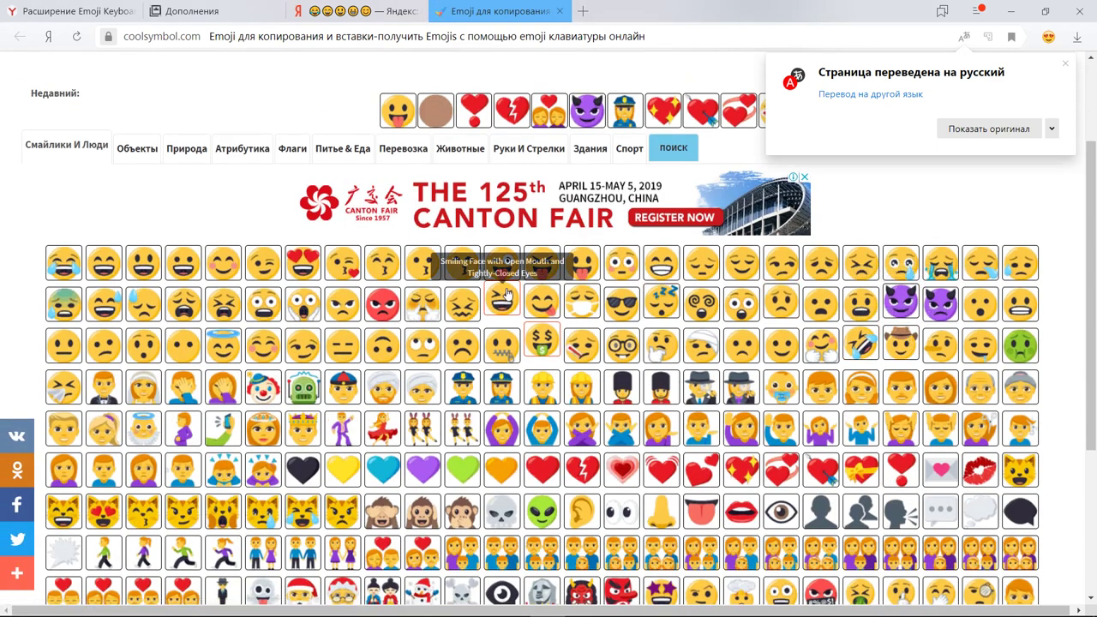
left_click(543, 342)
left_click(501, 345)
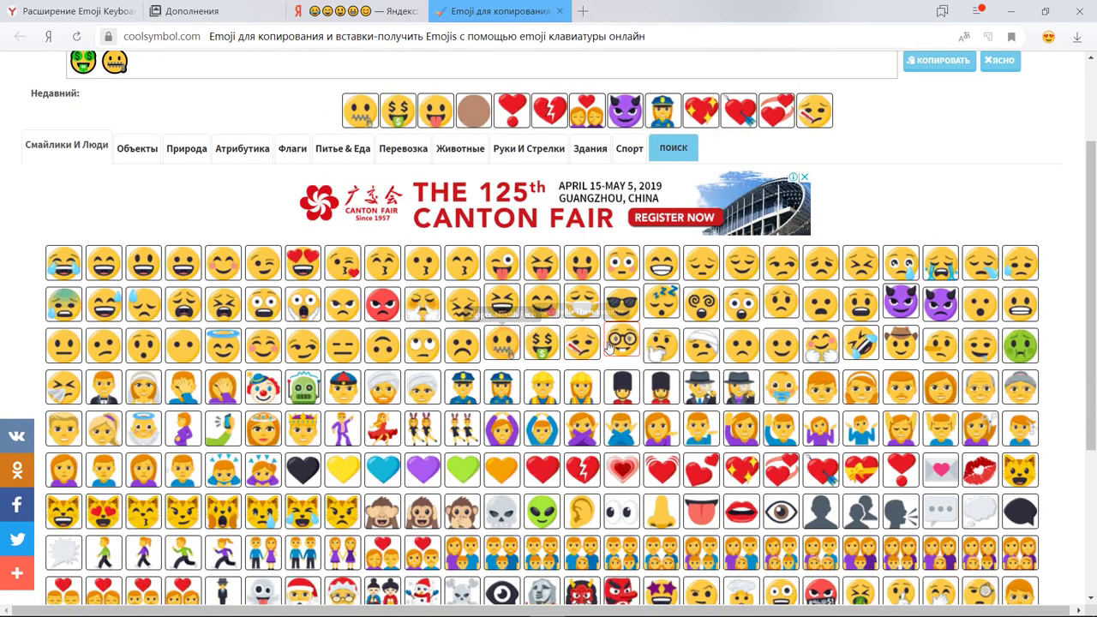
left_click(618, 343)
left_click(582, 302)
left_click(542, 302)
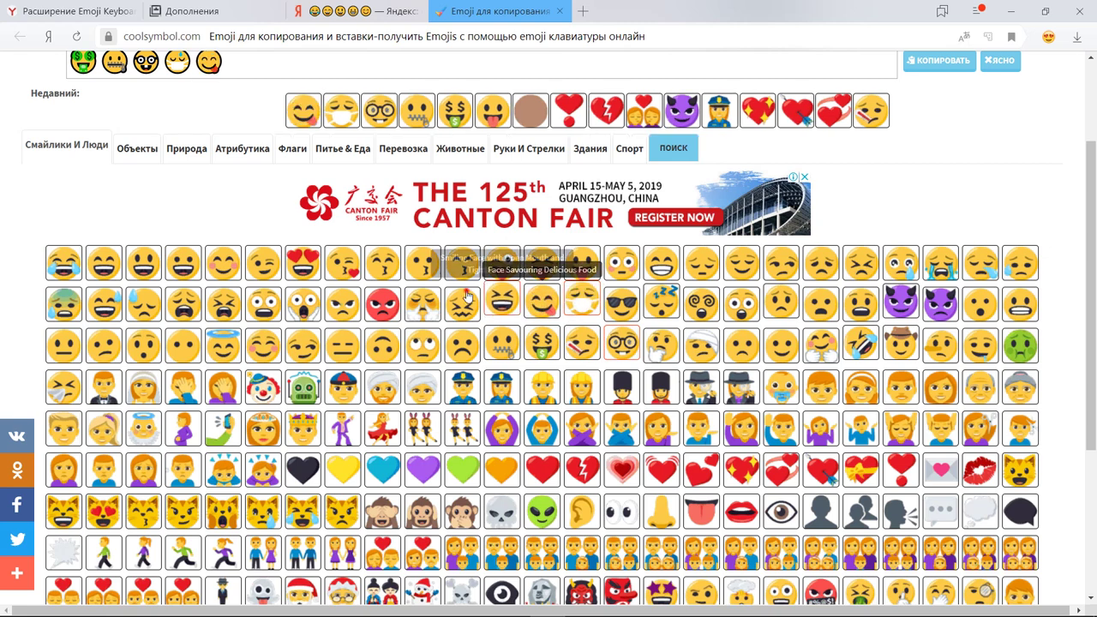
left_click(462, 301)
Copy the six-emoji row, then clear the composition box
scroll(638, 262, "up", 2)
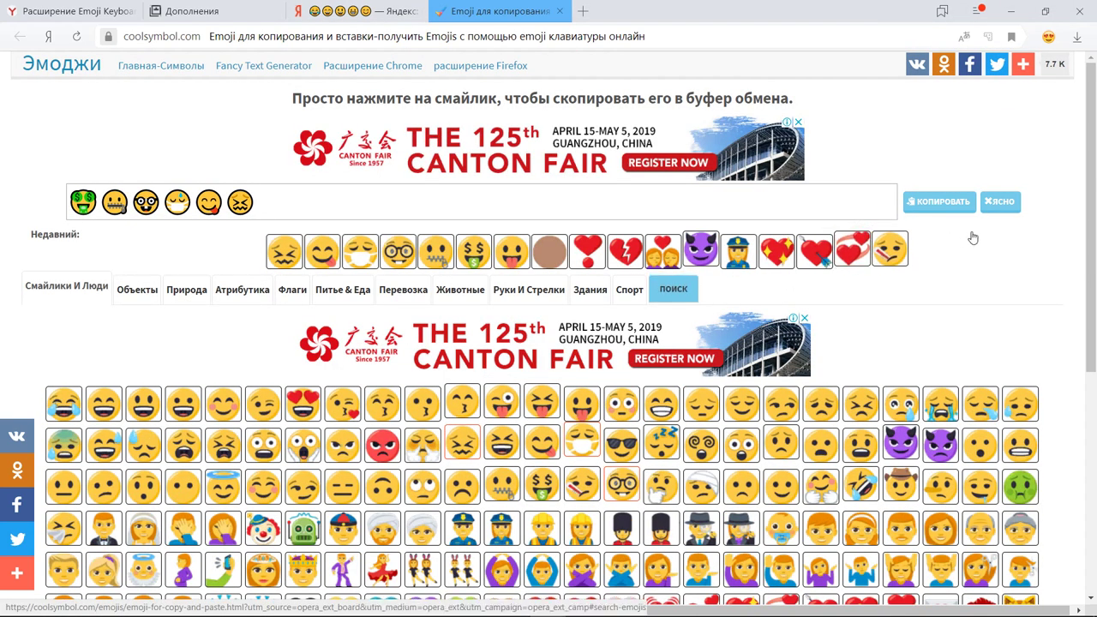
left_click(958, 206)
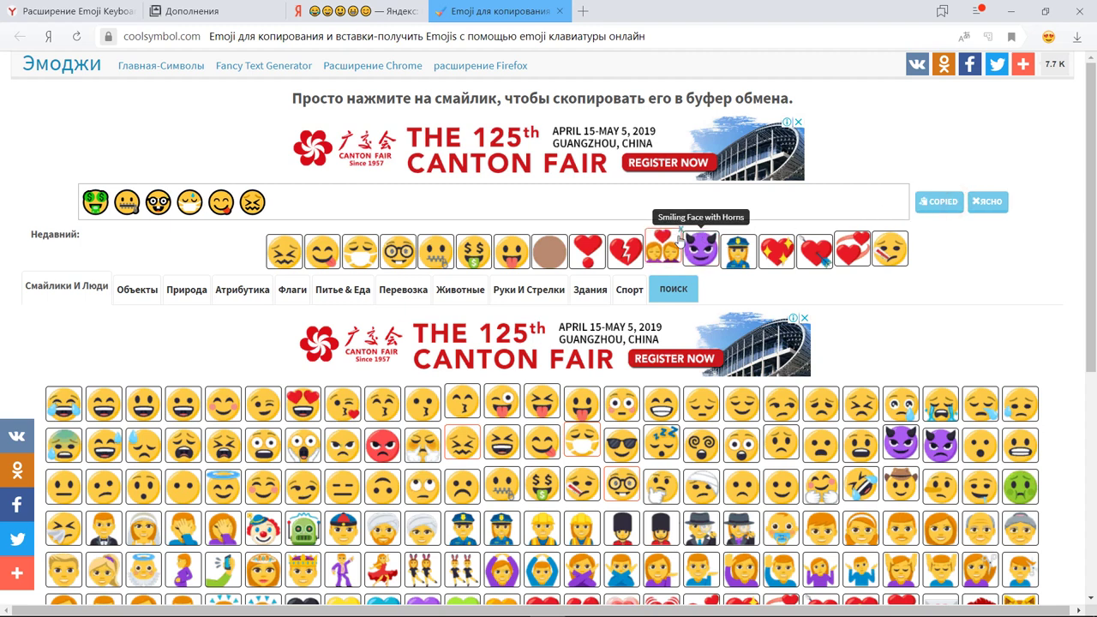
left_click(994, 205)
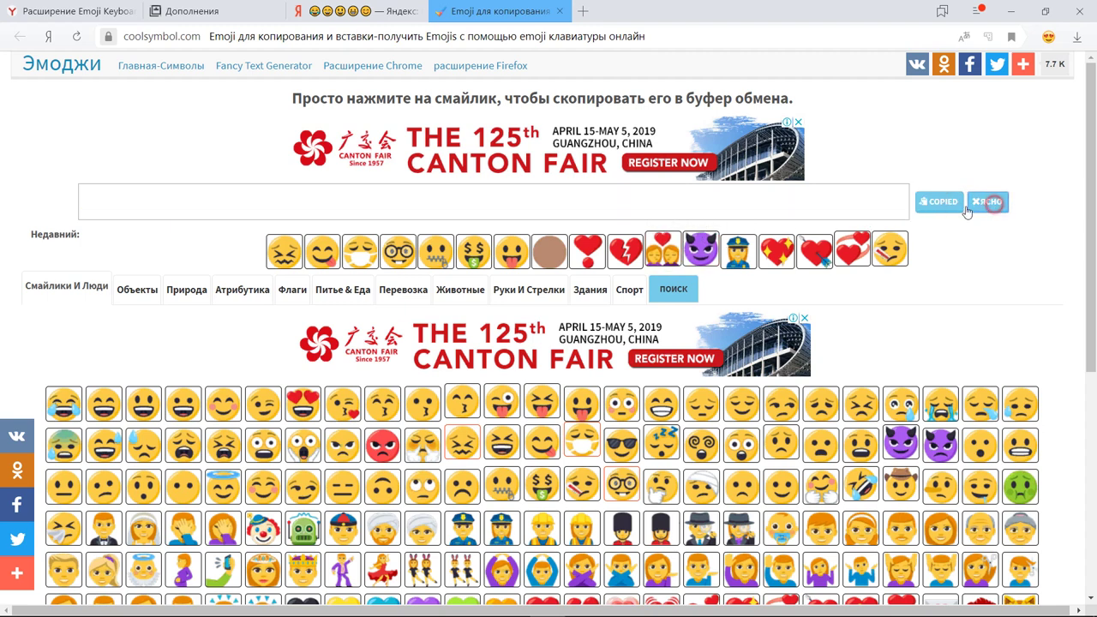
Replace the Yandex query with the six pasted emojis and search for them
left_click(356, 11)
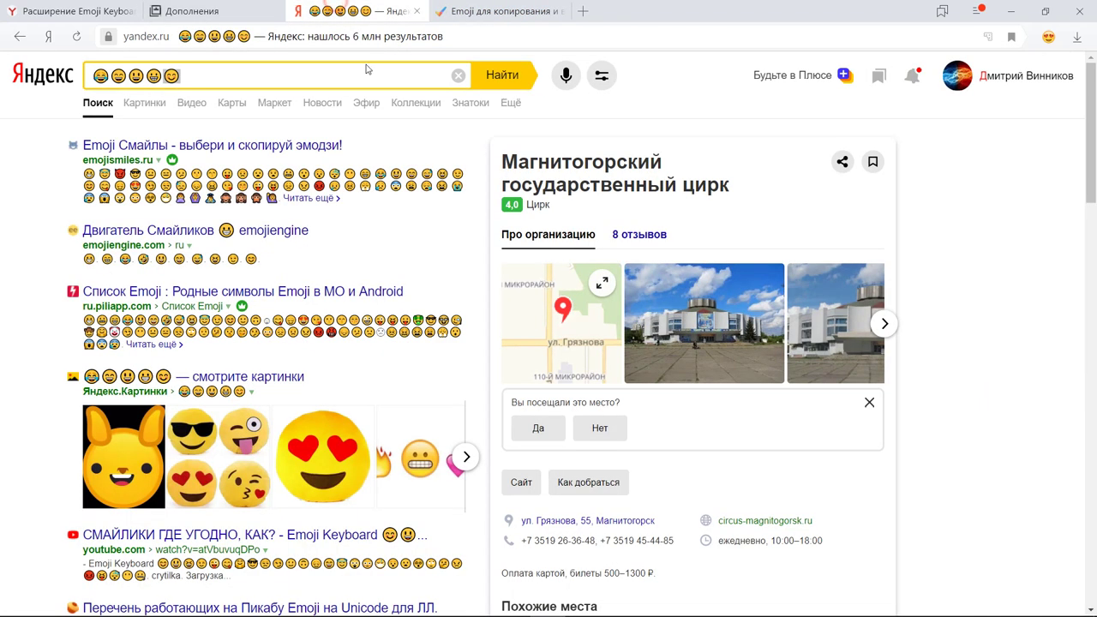
left_click(458, 75)
right_click(428, 73)
left_click(495, 178)
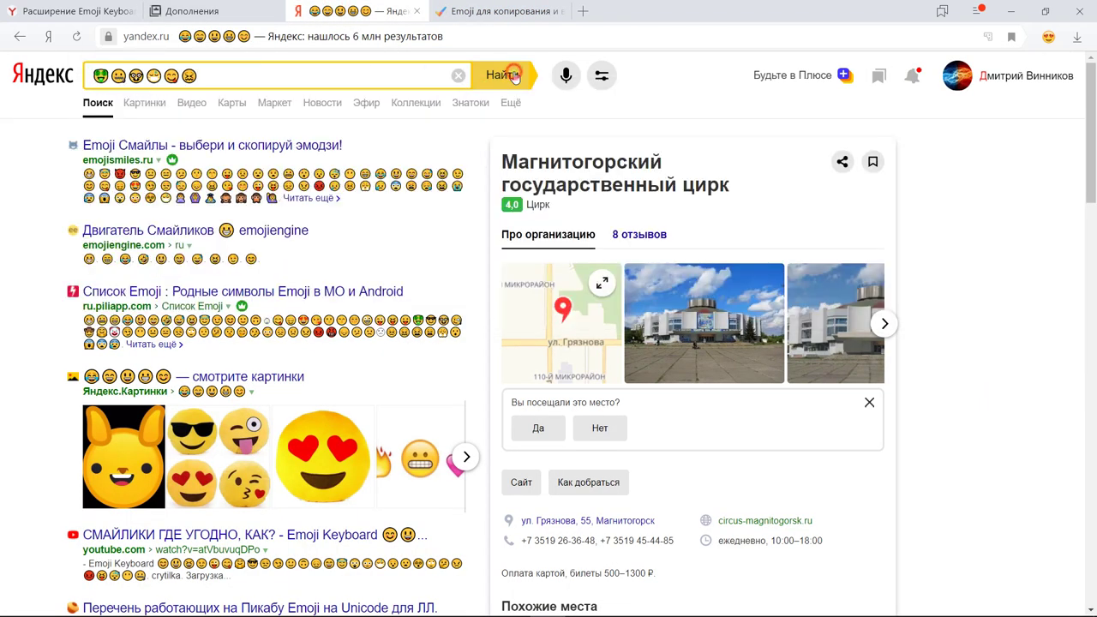
left_click(509, 74)
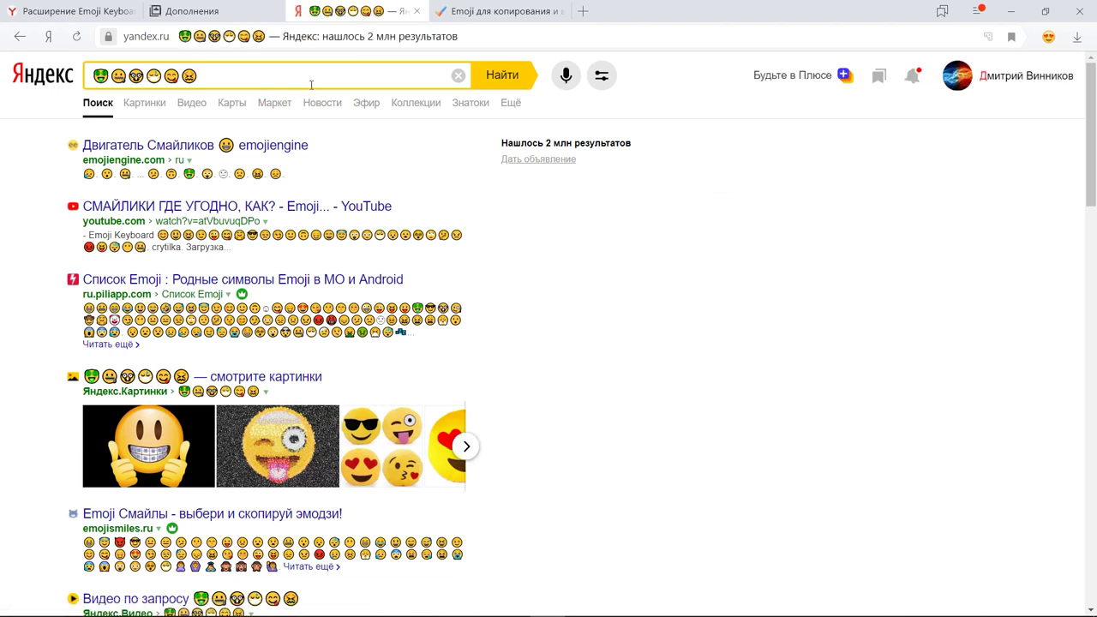
Delete the emoji query from the search field and bring up the Emoji Keyboard picker
left_click_drag(311, 84, 54, 67)
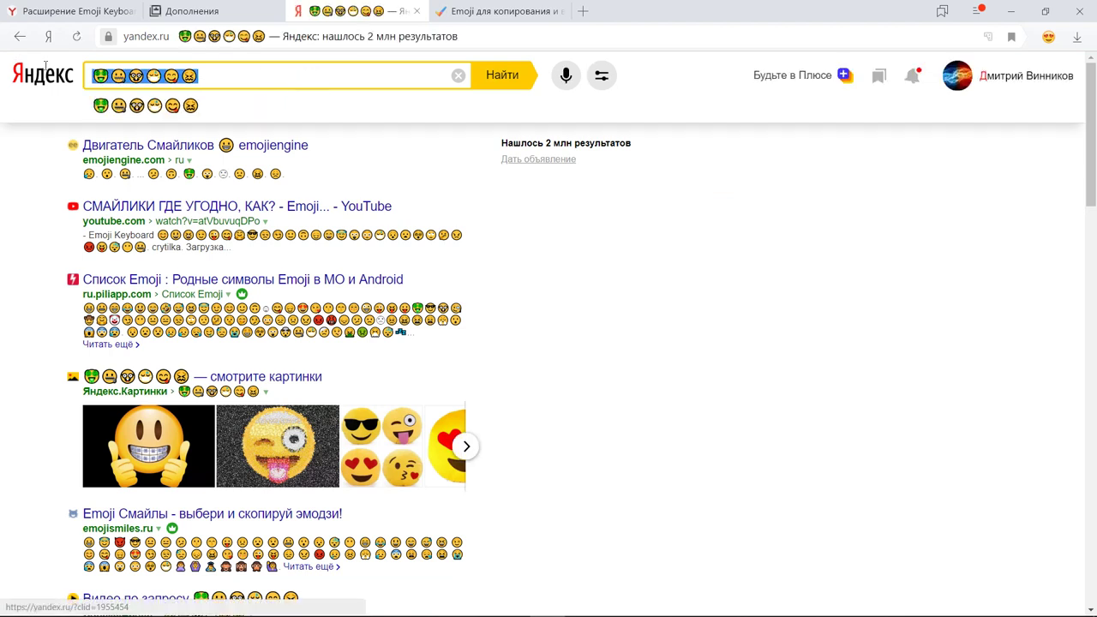
key("BackSpace")
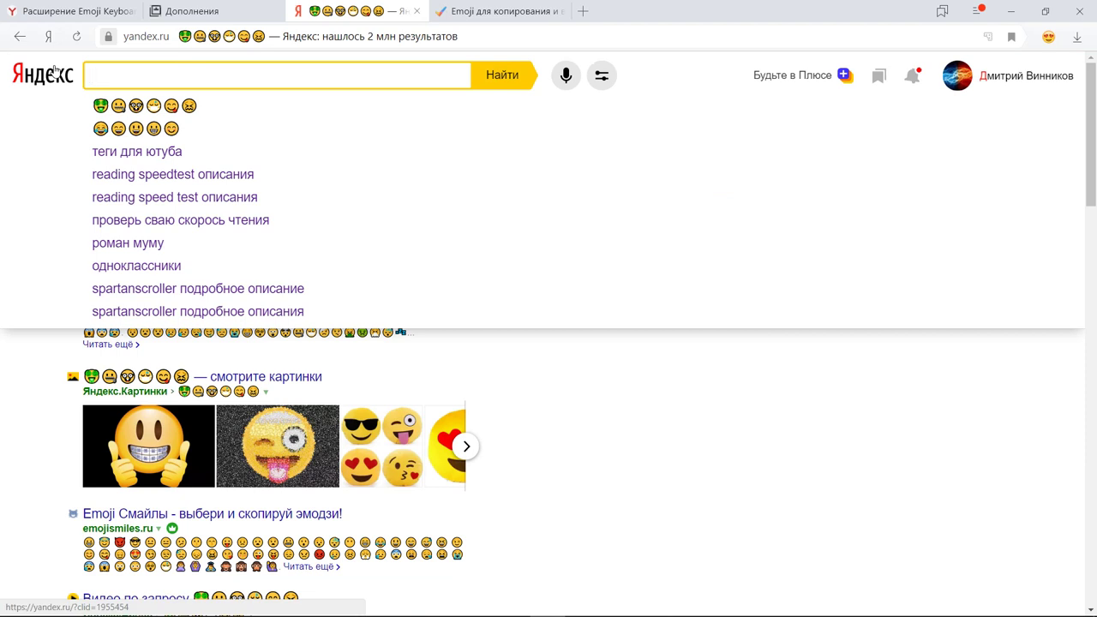
left_click(1048, 37)
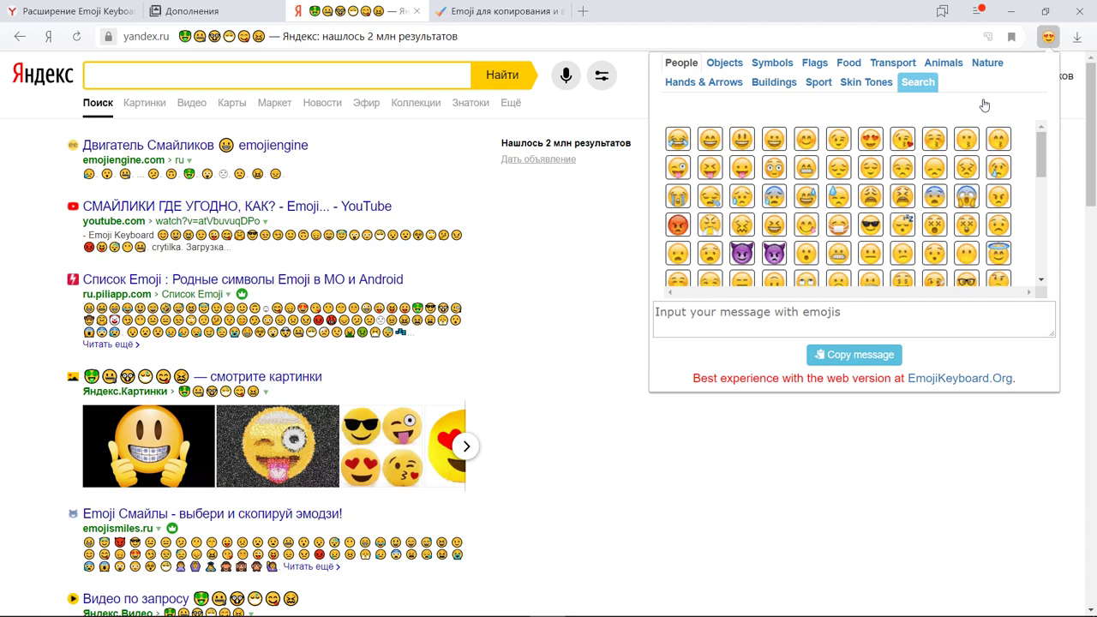
View Objects, Symbols, Flags, Food, Transport, Animals, Nature, Hands & Arrows, Buildings, then close the picker
left_click_drag(1038, 165, 1038, 278)
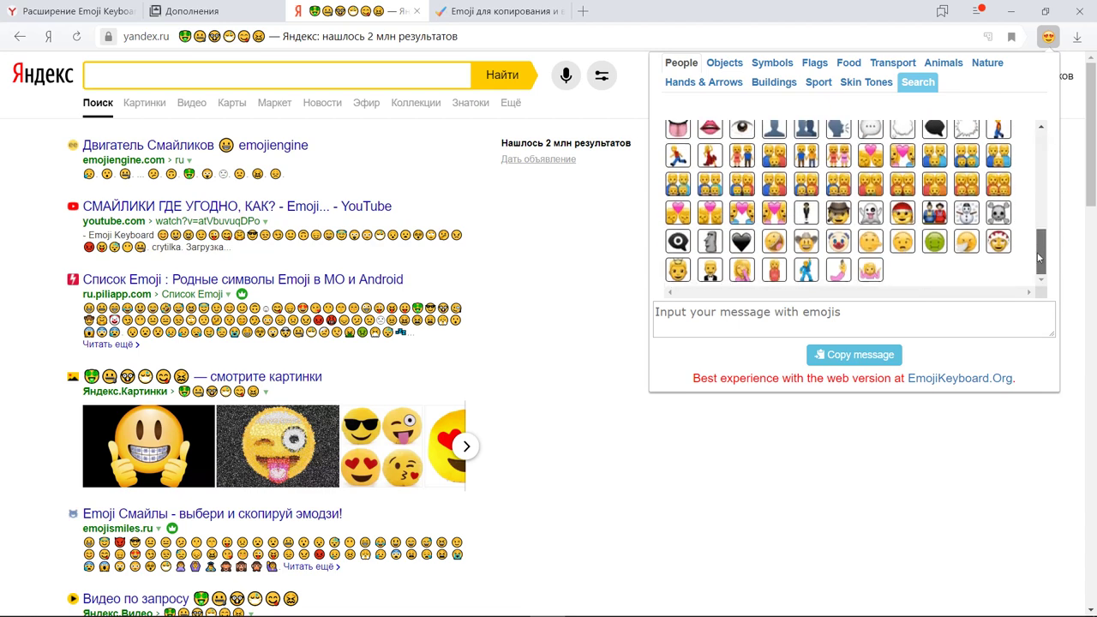
left_click(724, 62)
left_click(779, 65)
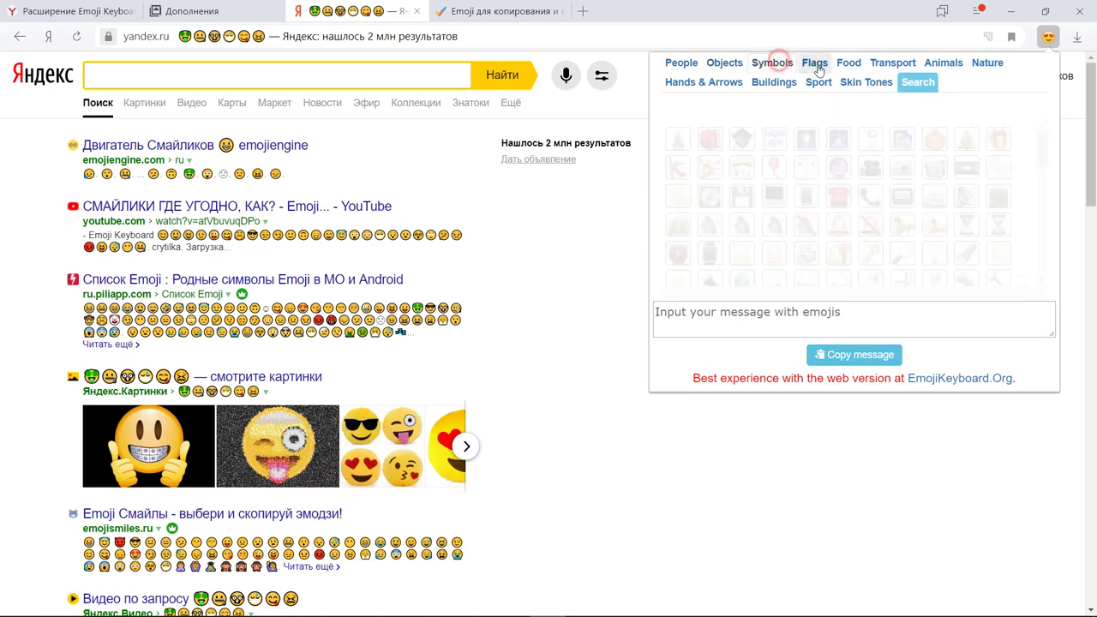
left_click(818, 64)
left_click(848, 65)
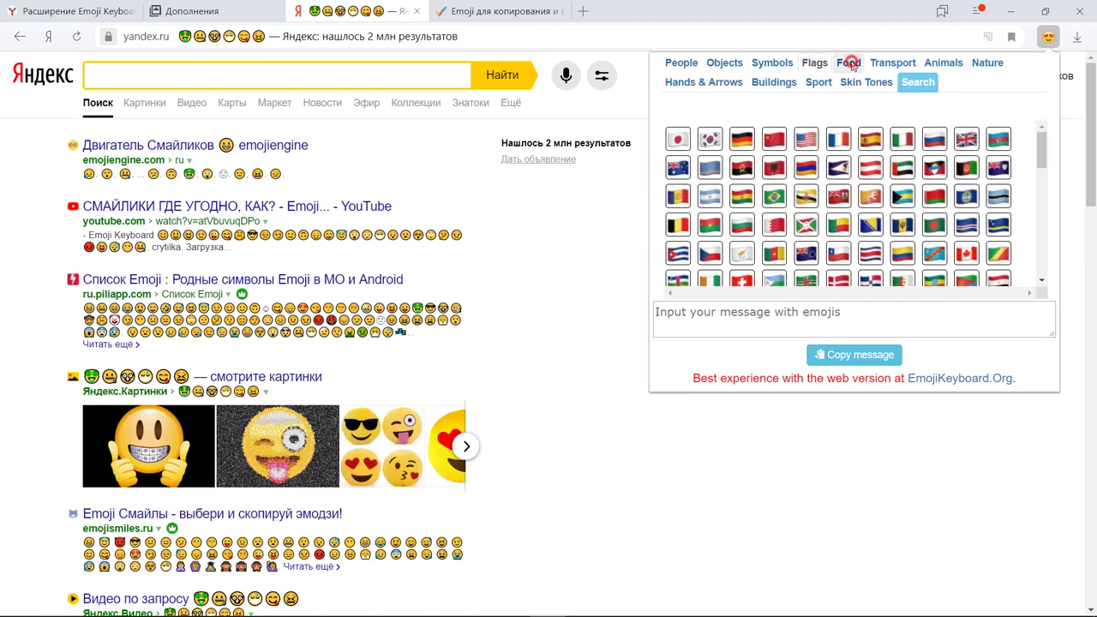
left_click(891, 63)
left_click(951, 63)
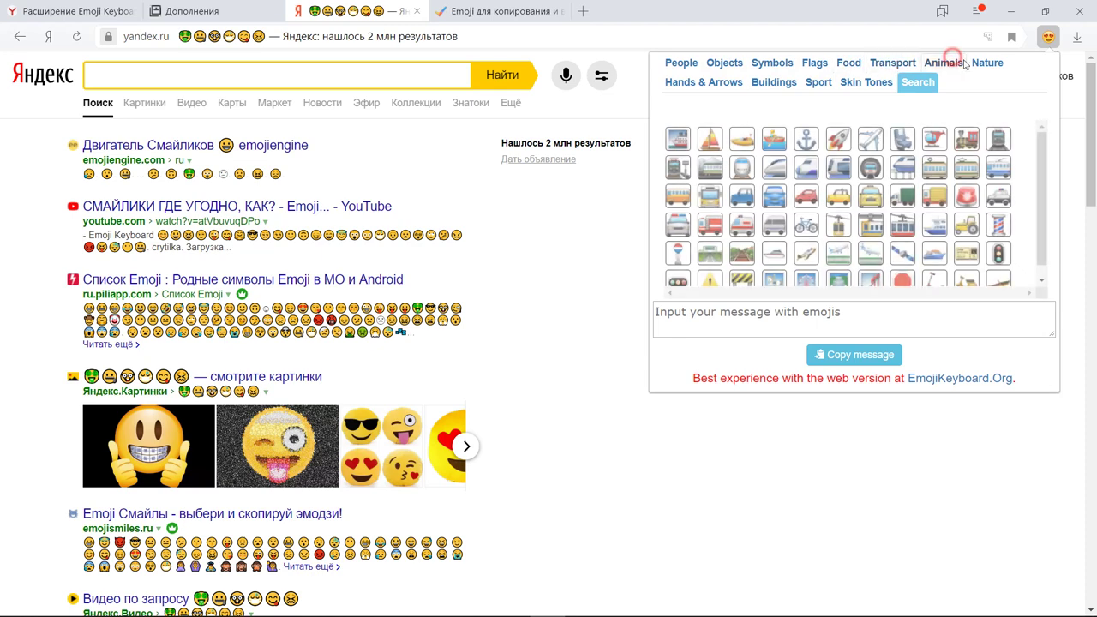
left_click(985, 64)
left_click(704, 81)
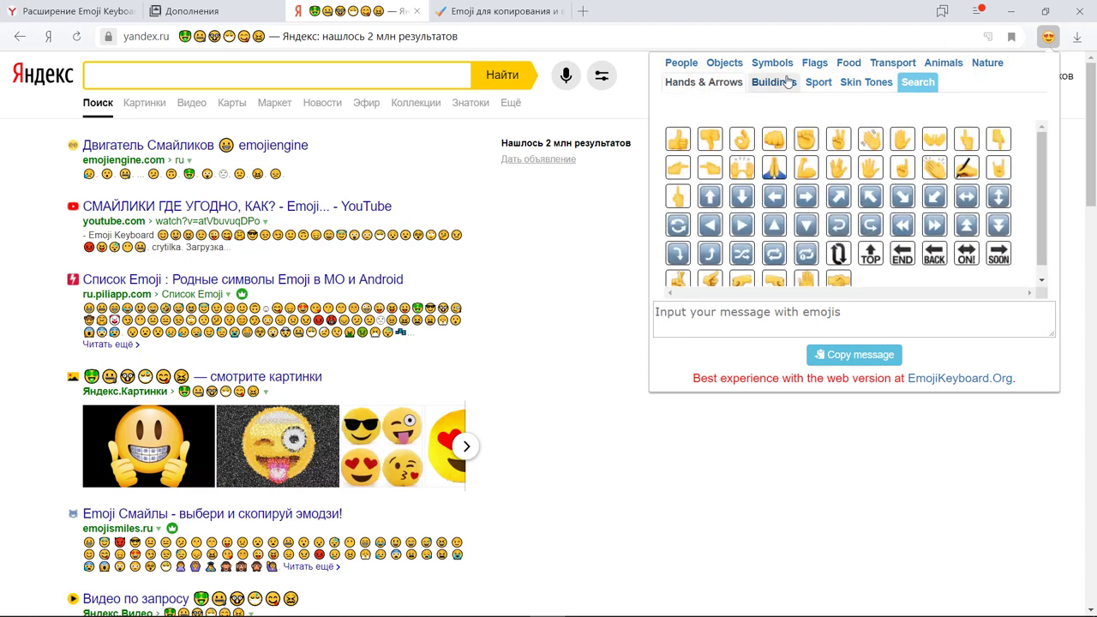
left_click(779, 82)
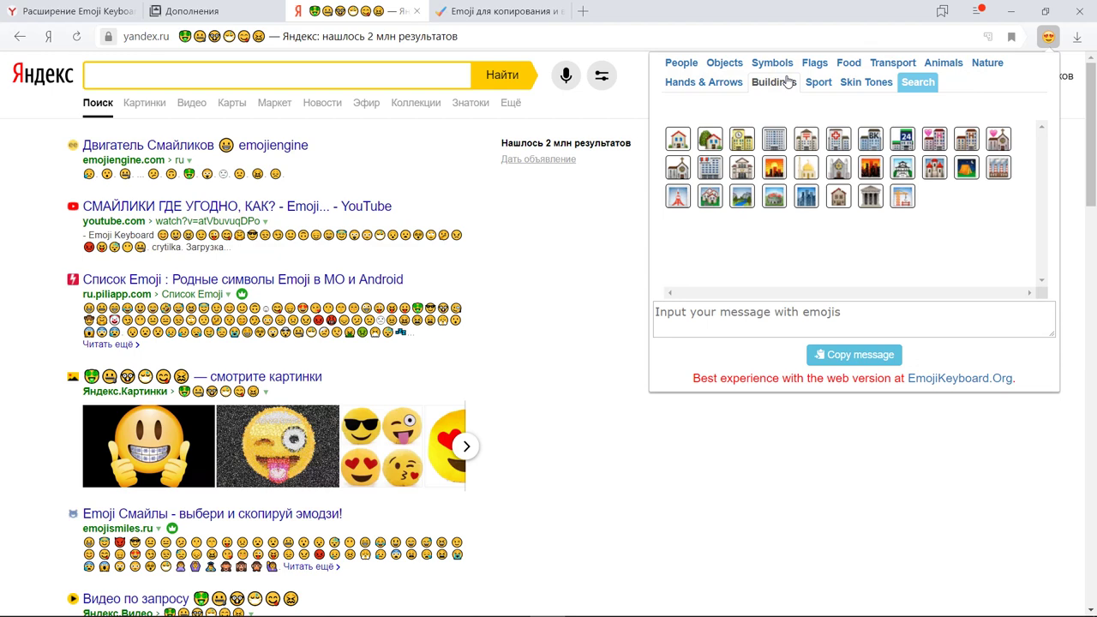
left_click(605, 222)
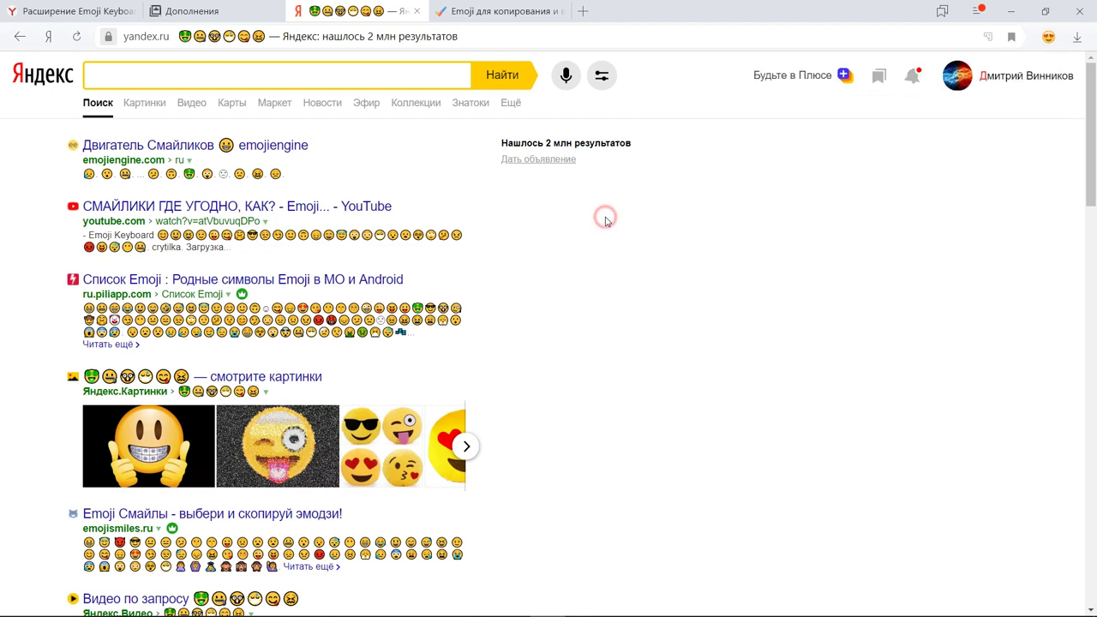